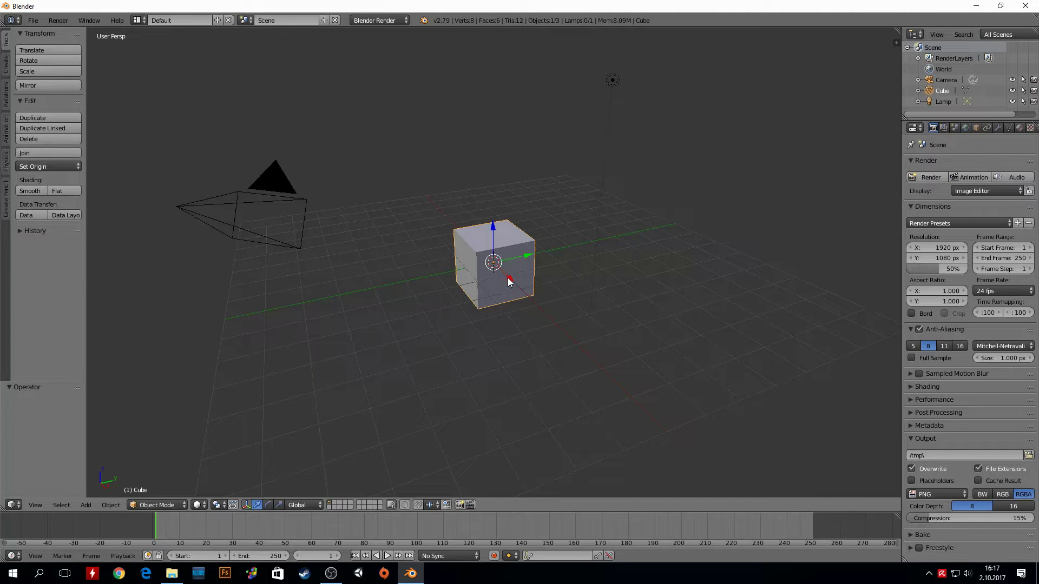
- Slide the selected cube 3.358 units along X with the red manipulator arrow
mouse_move(508, 281)
left_mouse_down()
mouse_move(582, 370)
mouse_move(543, 342)
left_mouse_up()
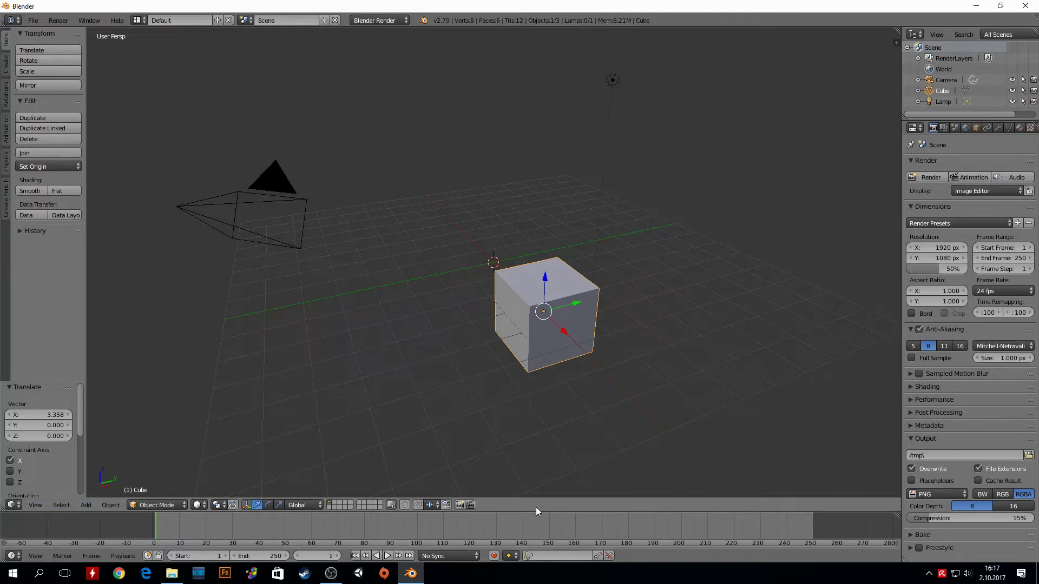
left_click(12, 506)
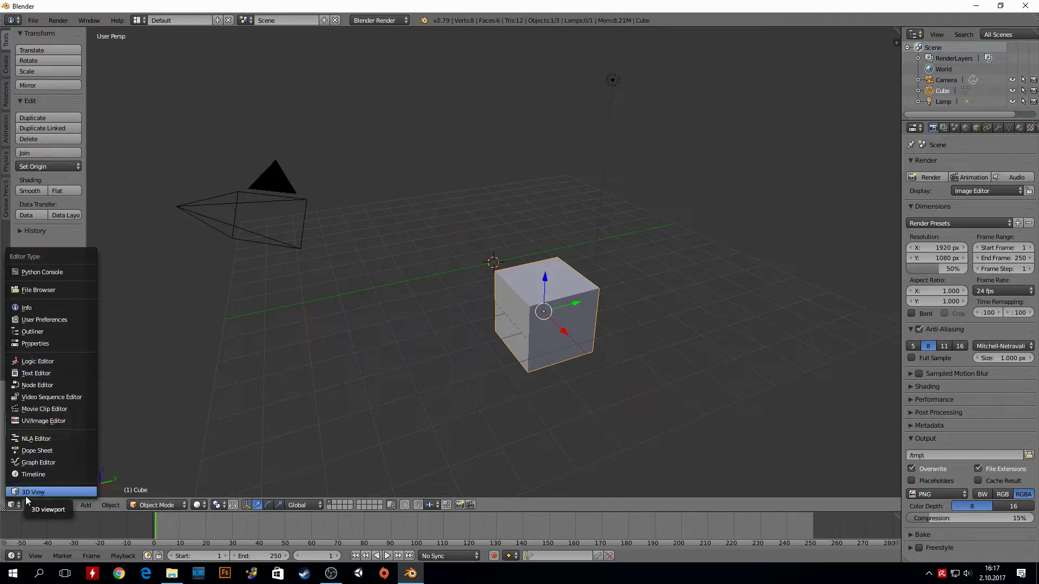
left_click(34, 505)
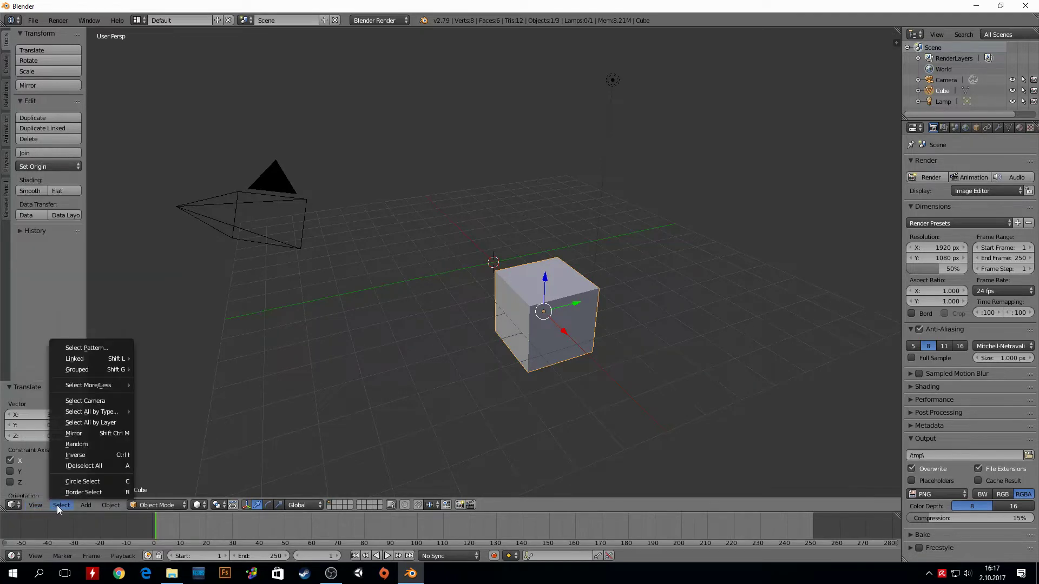
left_click(111, 505)
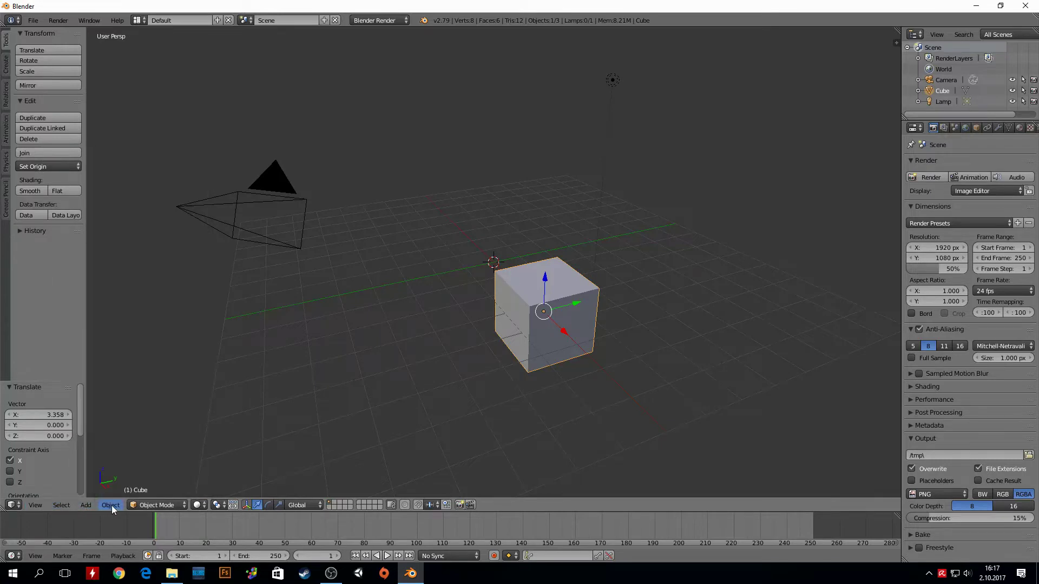
left_click(160, 505)
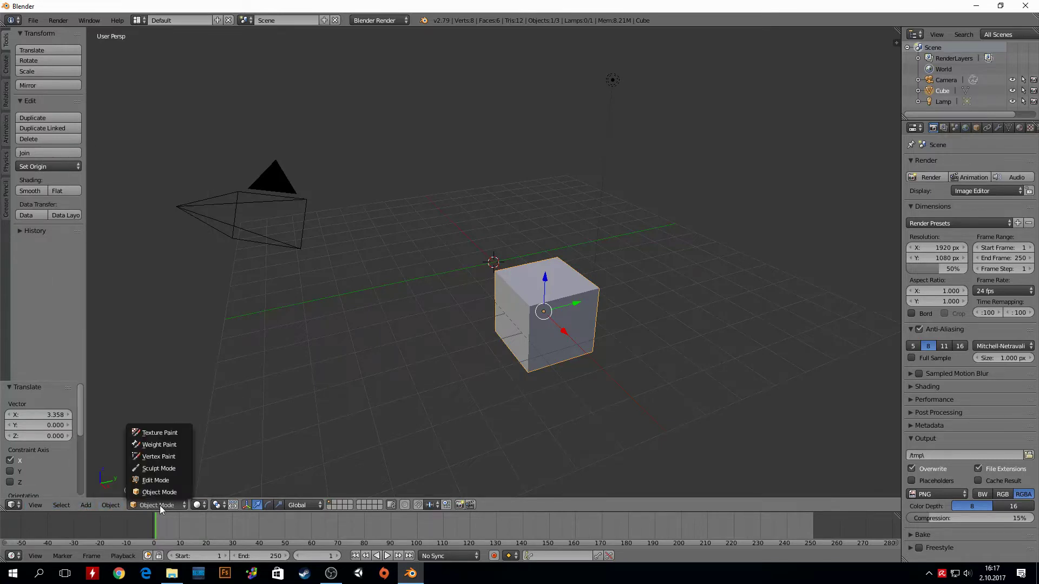
left_click(160, 505)
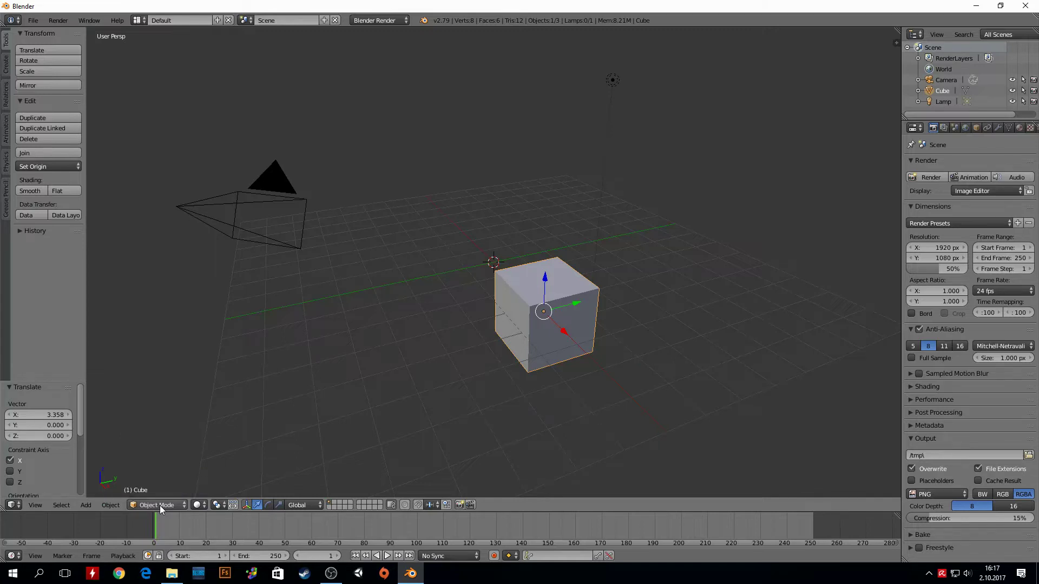
left_click(196, 504)
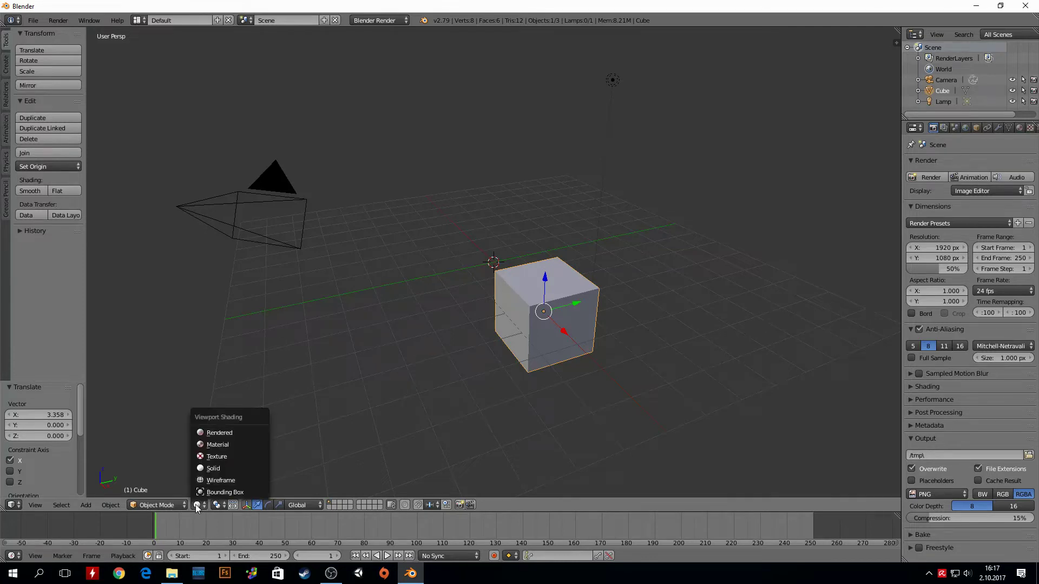
left_click(214, 504)
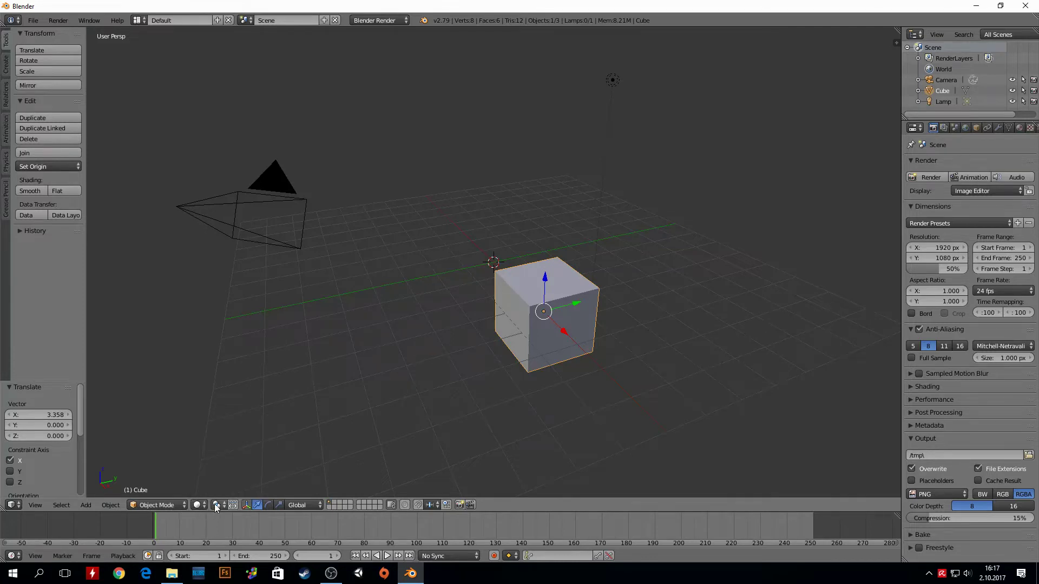
left_click(214, 504)
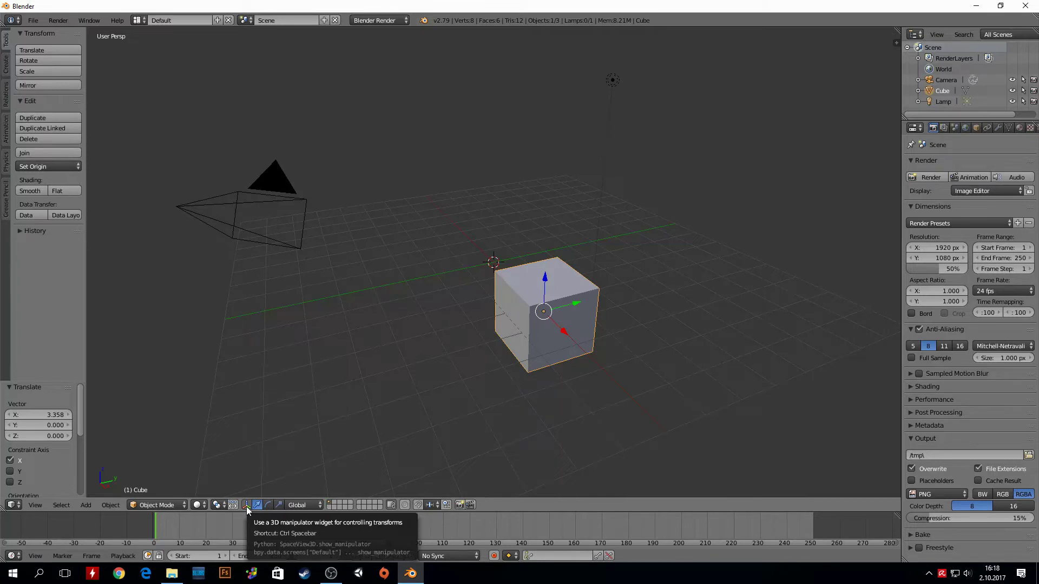
- Toggle the 3D manipulator off and on several times, then switch it to rotation rings
left_click(246, 505)
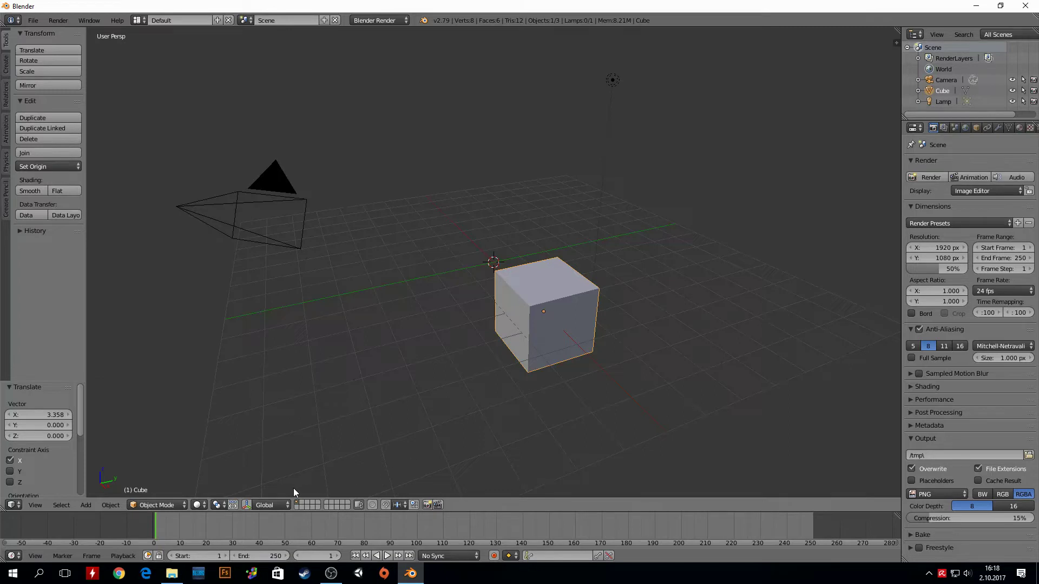
left_click(246, 505)
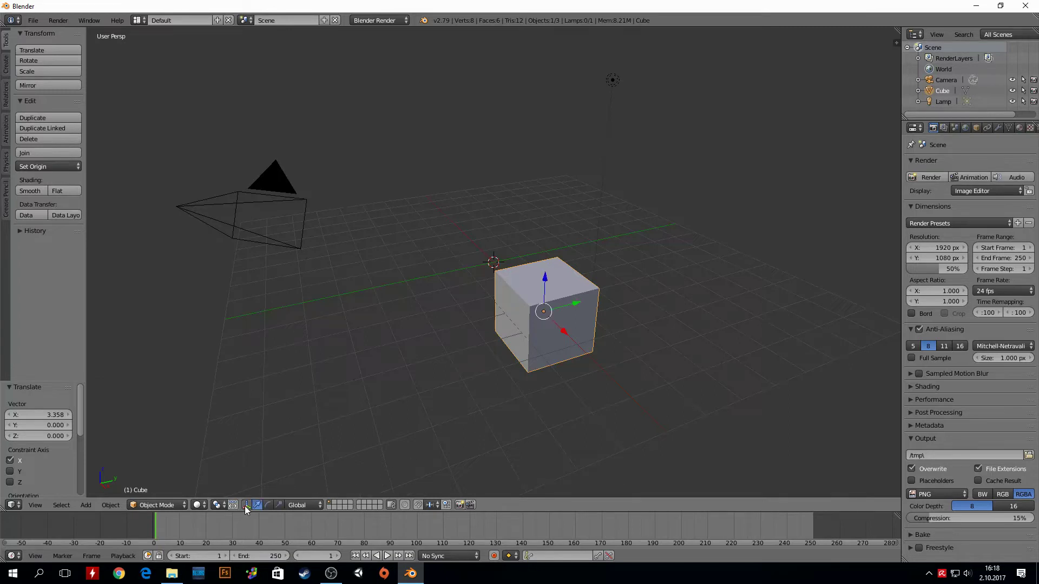
left_click(245, 505)
left_click(244, 505)
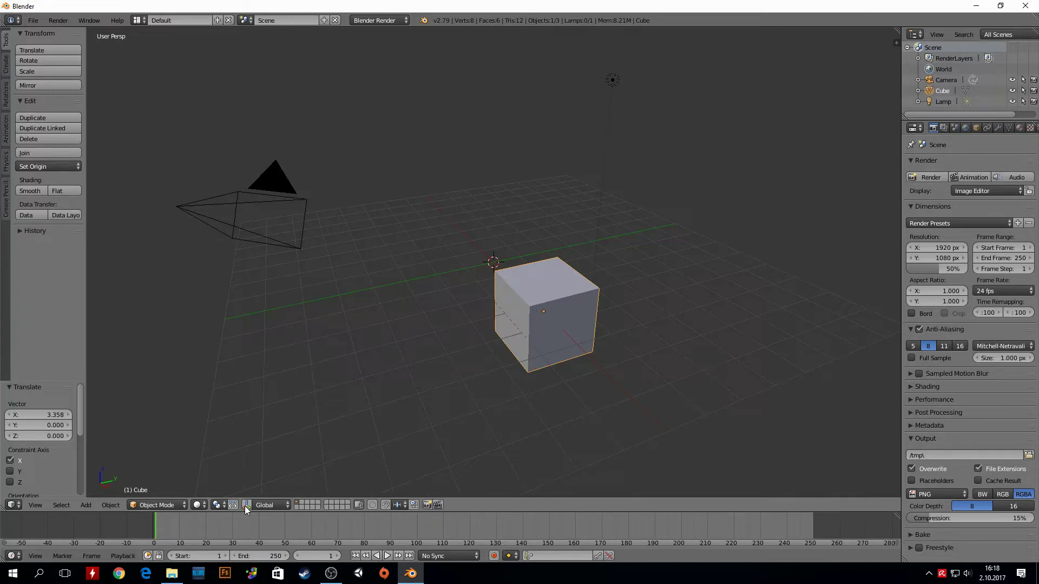
left_click(245, 505)
left_click(244, 506)
left_click(244, 506)
left_click(244, 506)
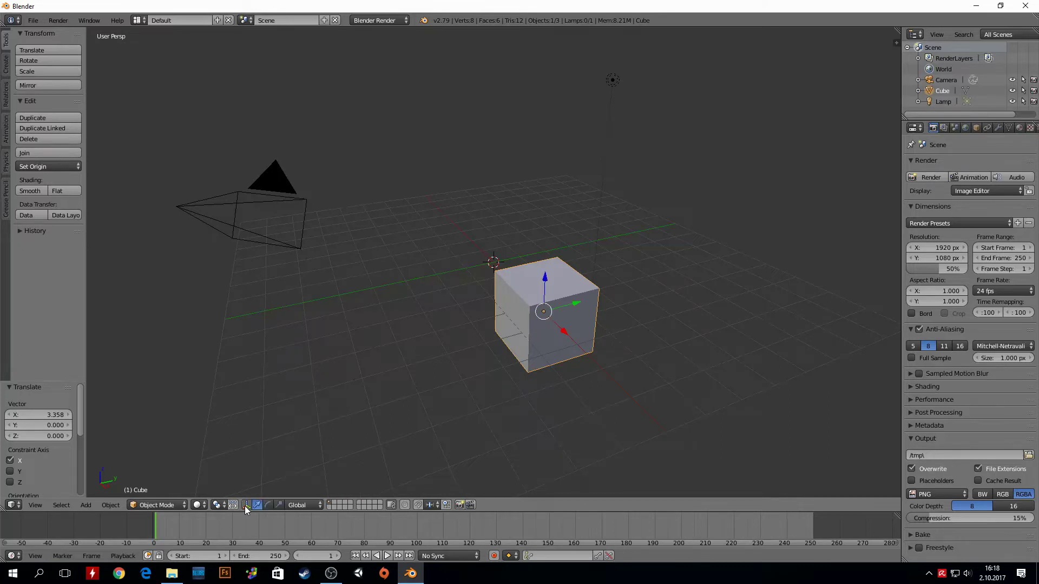
left_click(244, 505)
left_click(244, 506)
left_click(245, 505)
left_click(266, 507)
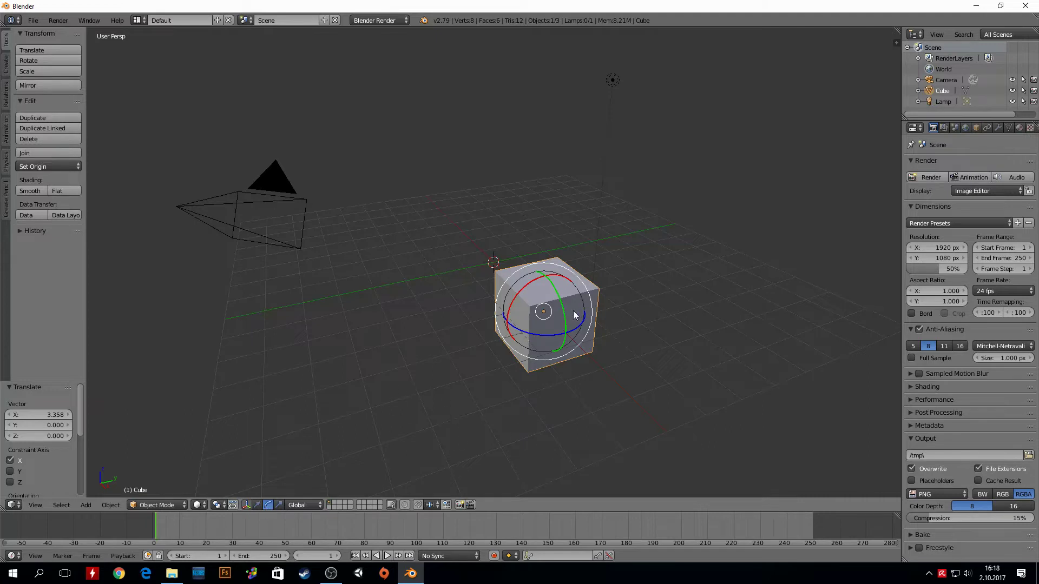
- Select the camera, lamp, then the cube, and spin the cube with the blue Z ring
right_click(268, 190)
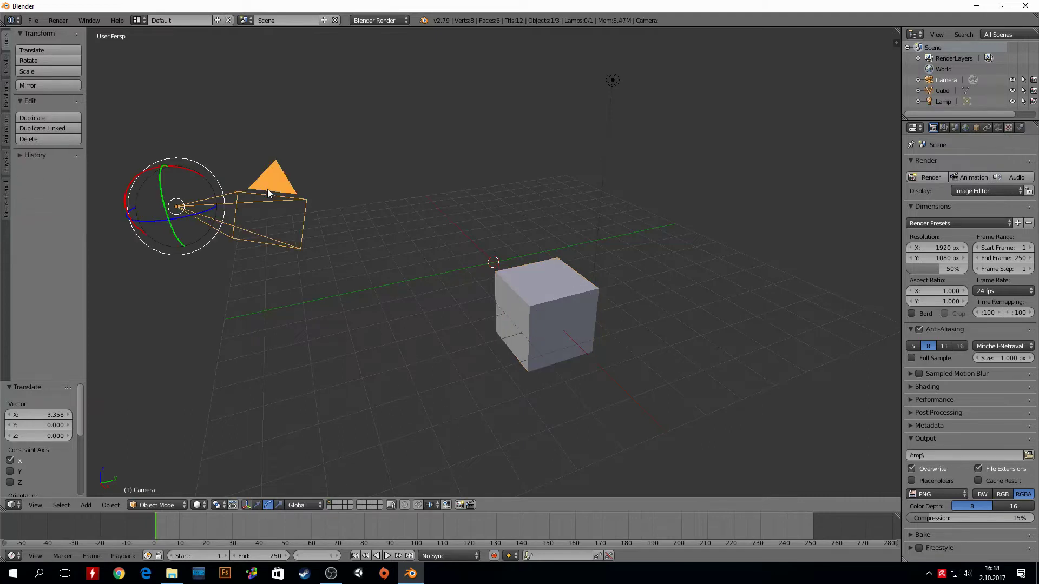
right_click(611, 80)
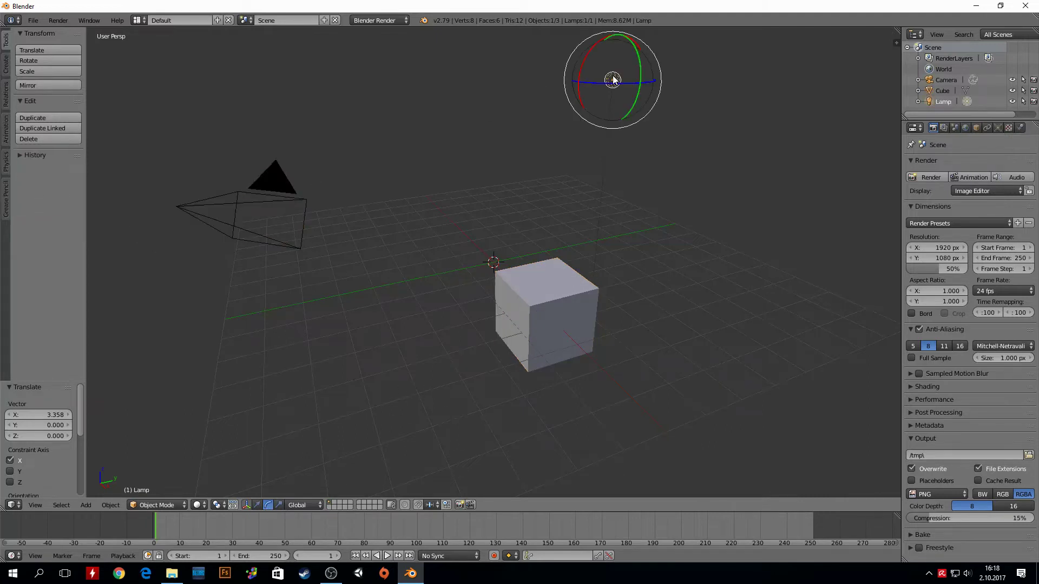
right_click(560, 323)
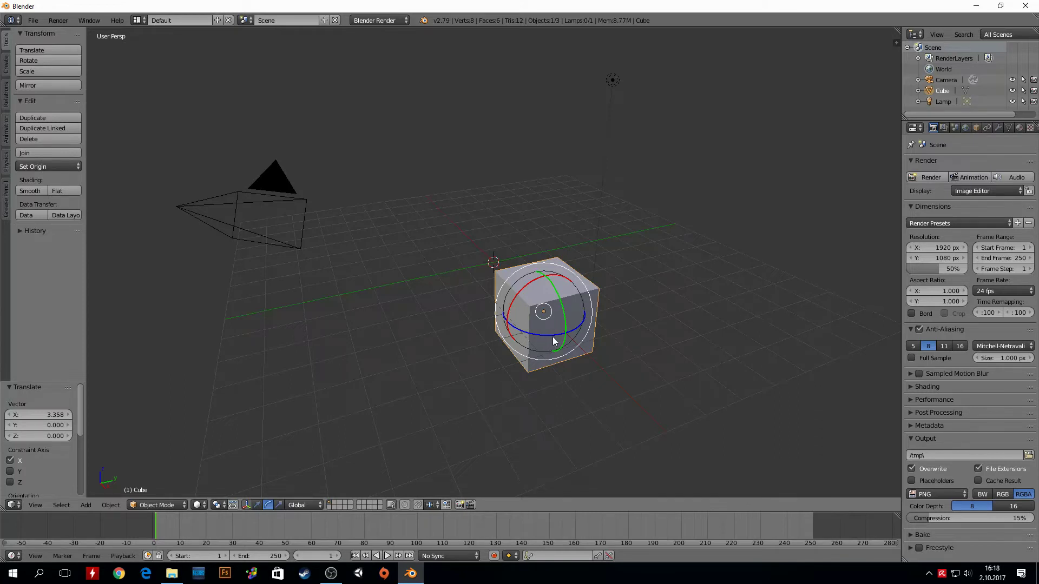
mouse_move(553, 338)
left_mouse_down()
mouse_move(208, 321)
mouse_move(653, 82)
mouse_move(262, 251)
mouse_move(661, 378)
mouse_move(413, 200)
mouse_move(530, 411)
mouse_move(557, 166)
mouse_move(627, 417)
mouse_move(480, 238)
mouse_move(618, 269)
mouse_move(472, 388)
mouse_move(477, 400)
mouse_move(437, 417)
left_mouse_up()
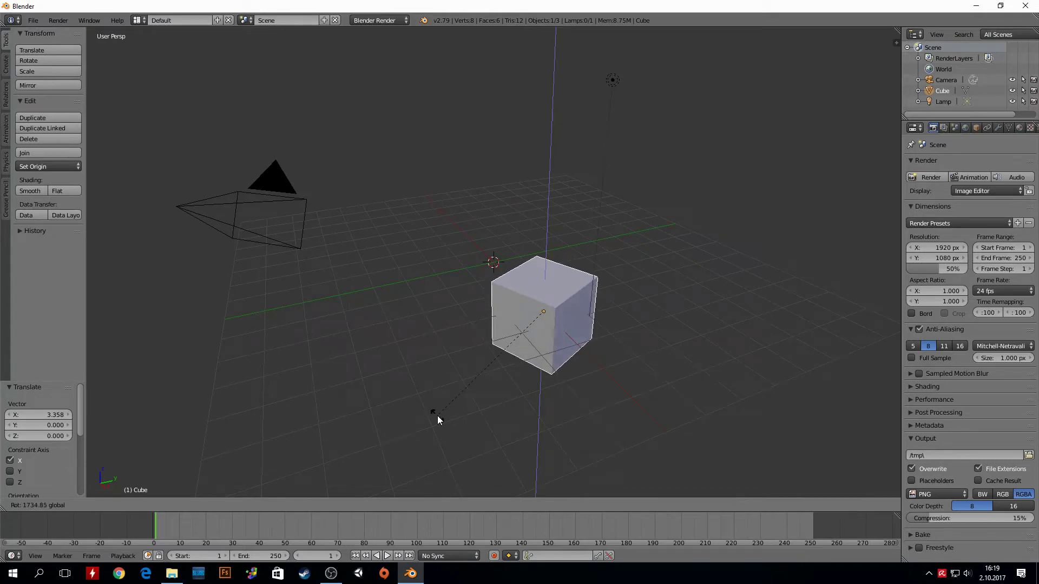
- Commit the Z rotation, then rotate the cube further about the Y axis
left_click(437, 416)
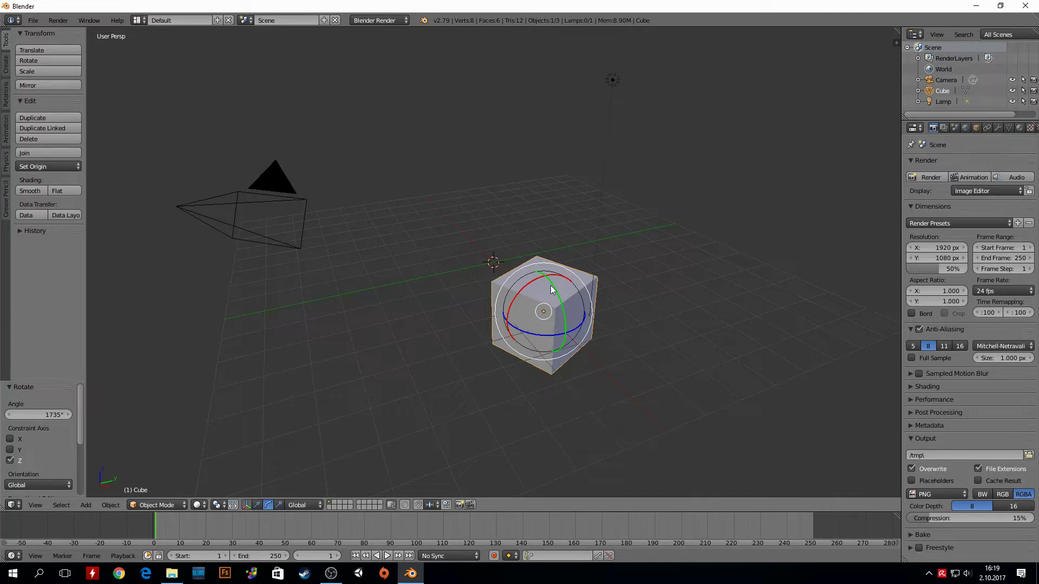
key("r")
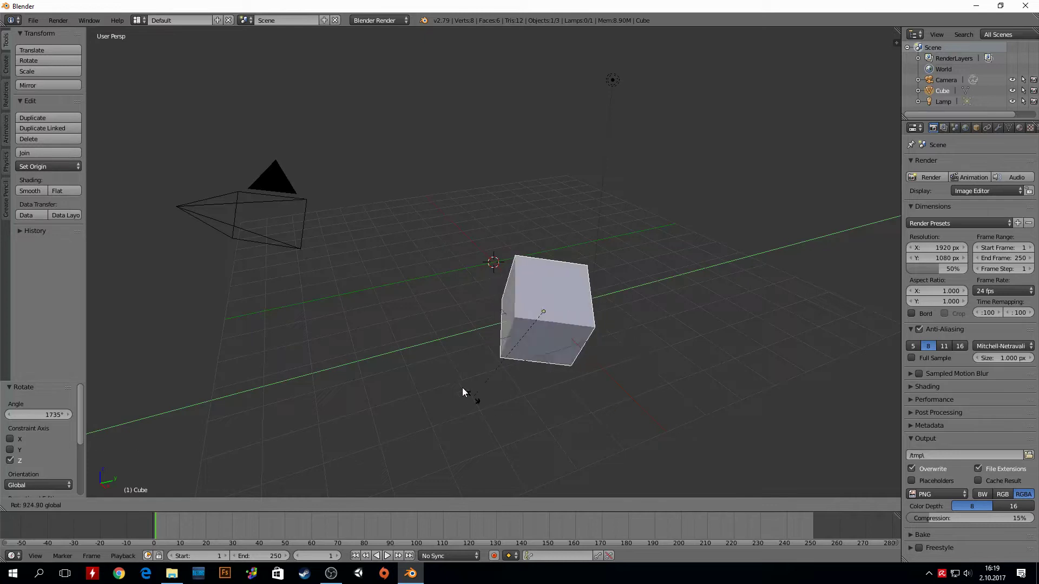
left_click(447, 385)
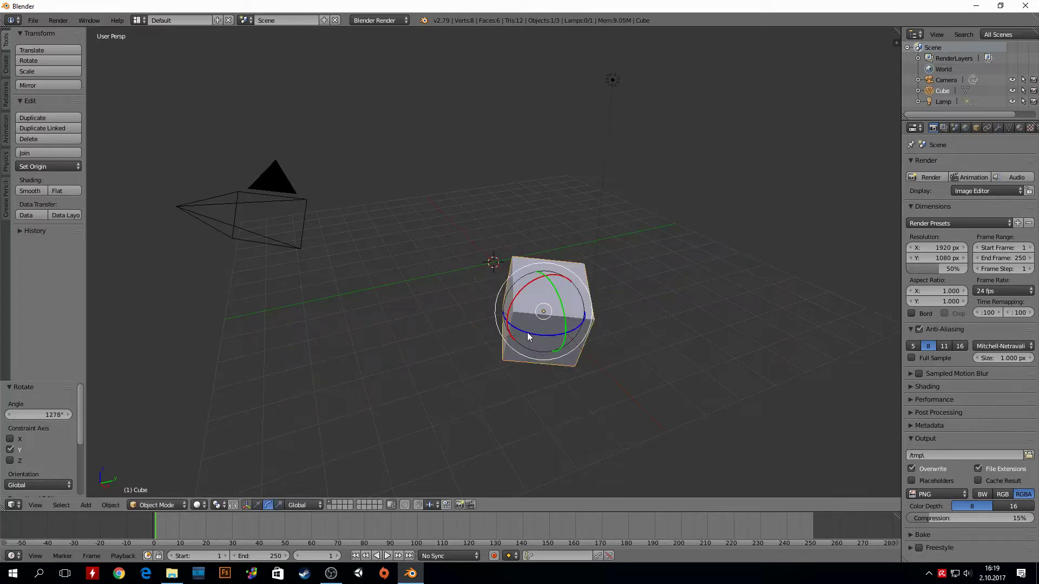
- Rotate the cube about Z to -1469° and return the handles to move arrows
key("r")
key("z")
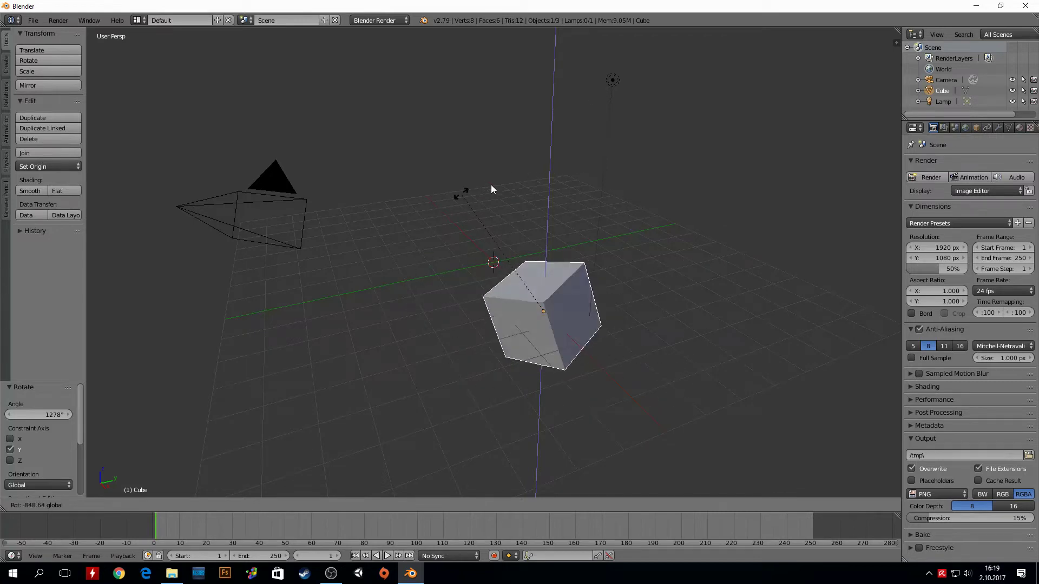
left_click(478, 408)
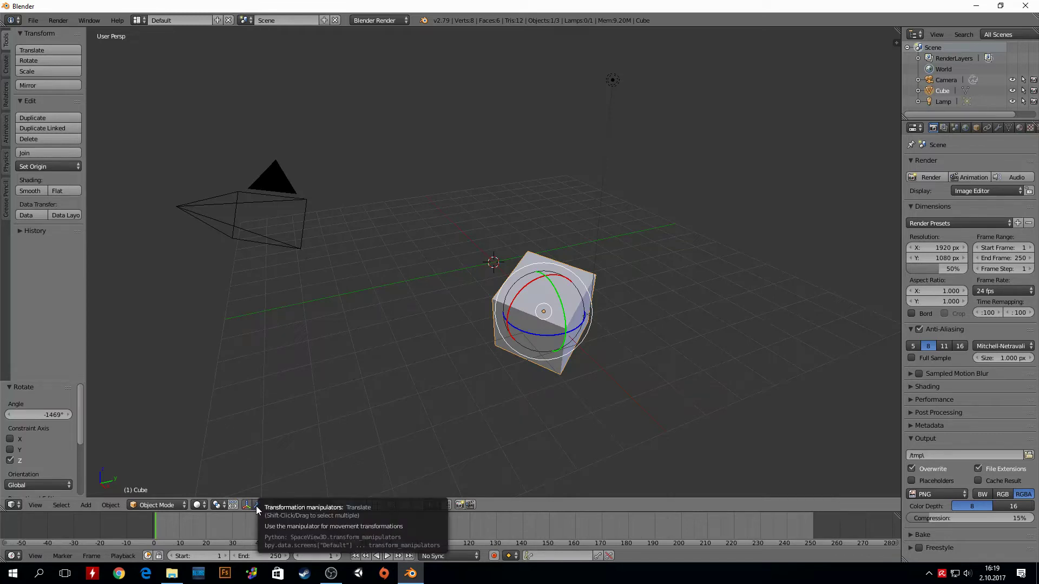
left_click(256, 505)
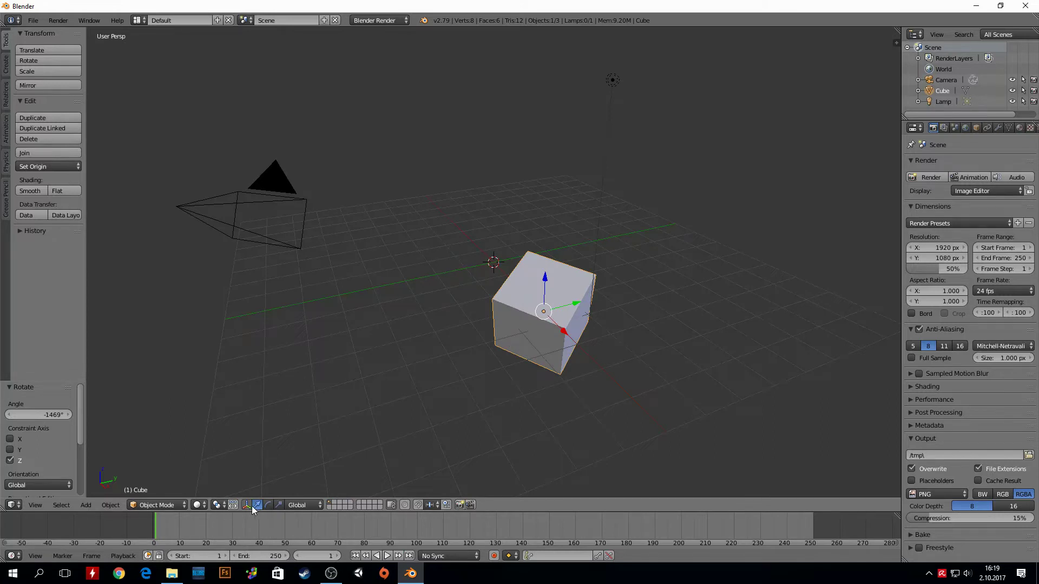
- Move the cube along X and up along Z, then start placing the 3D cursor
left_click_drag(555, 328, 489, 259)
mouse_move(477, 222)
left_mouse_down()
mouse_move(479, 190)
mouse_move(403, 219)
left_mouse_up()
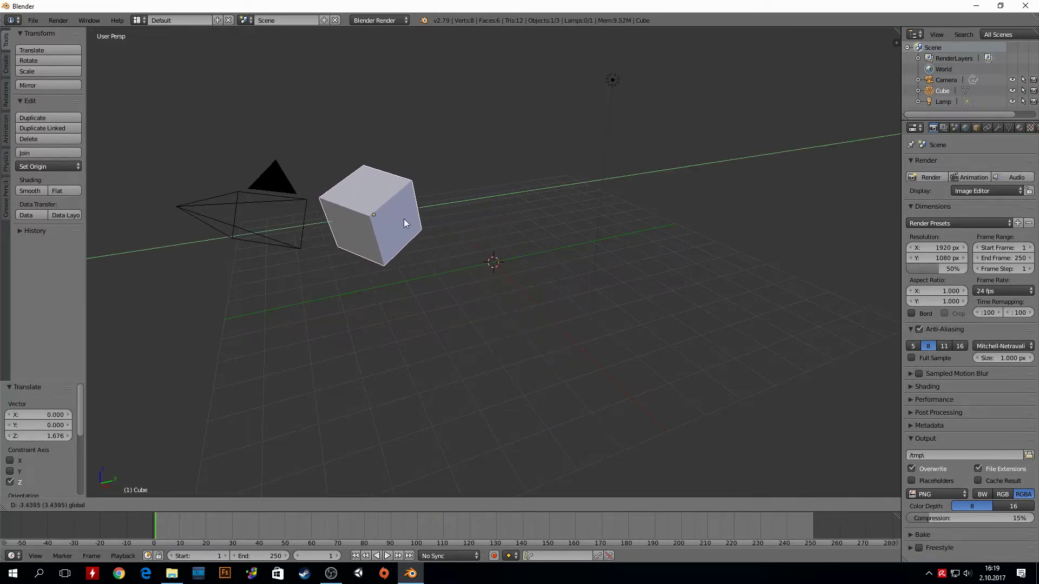
left_click(270, 205)
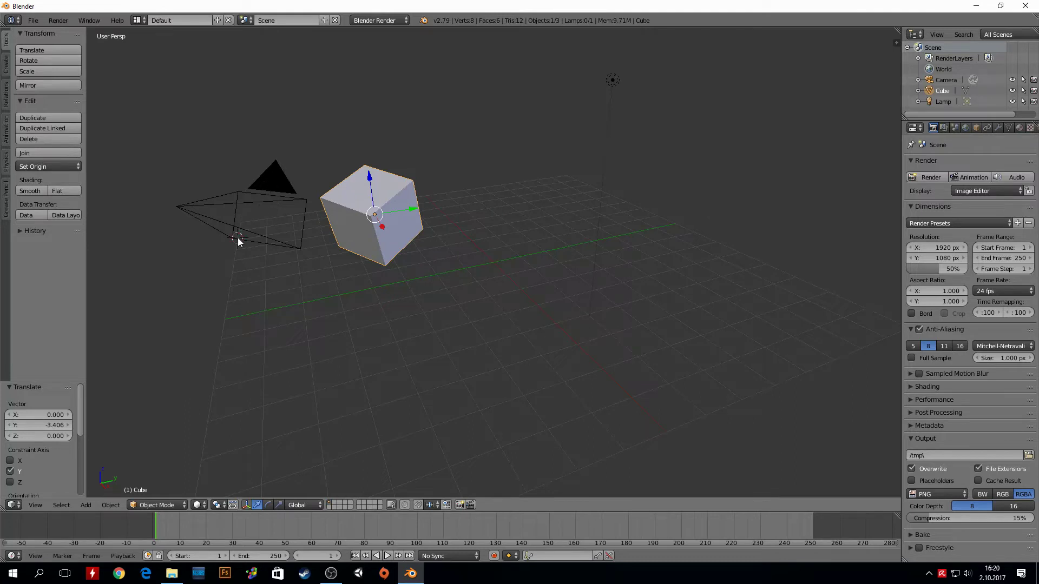
left_click(494, 293)
left_click(113, 181)
- Reposition the 3D cursor at many spots around the grid, ending on the camera
left_click(505, 278)
left_click(503, 276)
left_click(493, 265)
left_click(712, 132)
left_click(494, 177)
left_click(821, 188)
left_click(841, 167)
left_click(575, 227)
left_click(469, 303)
left_click(412, 347)
left_click(315, 392)
left_click(510, 280)
left_click(262, 200)
- Reset the 3D cursor to the world origin with Shift+C, then zoom in and out
key("shift+c")
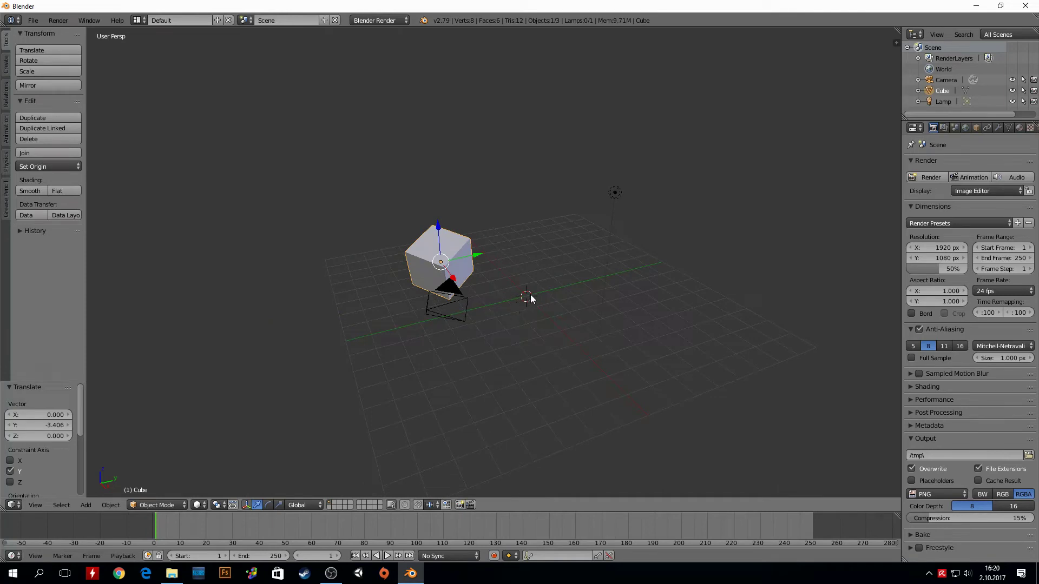
scroll(537, 309, "up", 3)
scroll(554, 323, "down", 3)
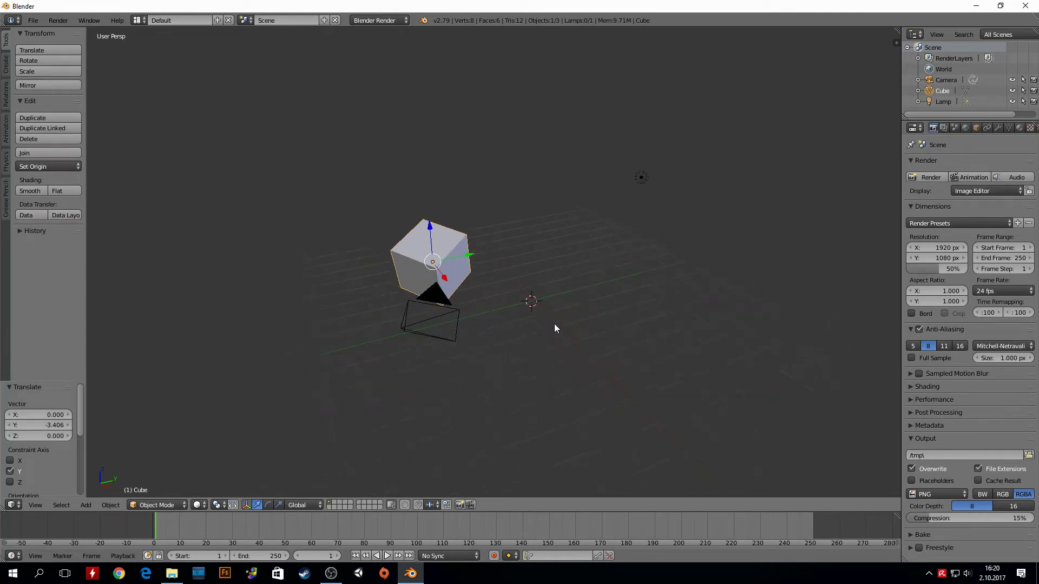
scroll(553, 323, "up", 3)
scroll(554, 324, "down", 3)
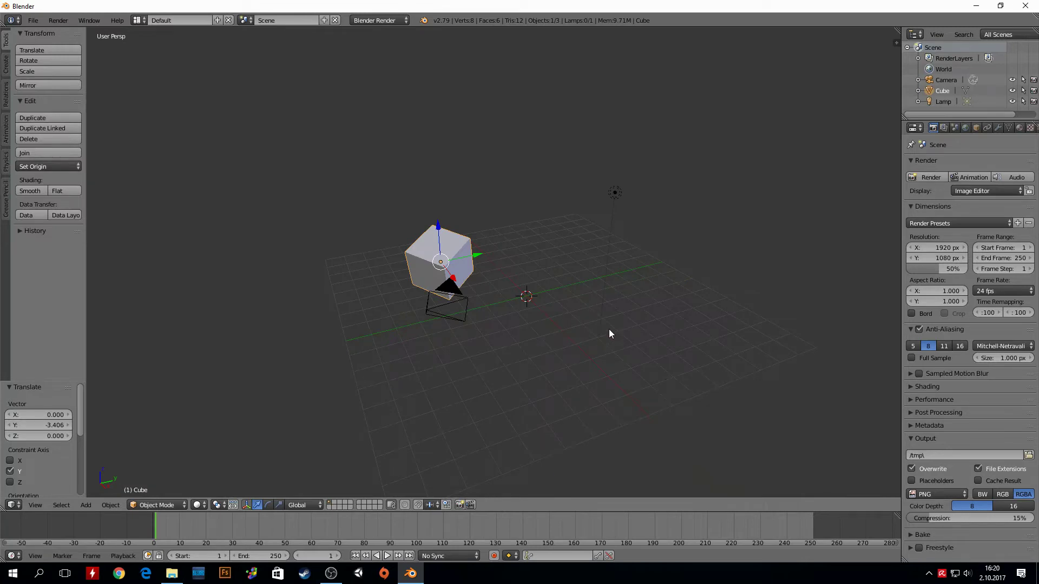
- Select the camera and move it along Y, then raise it along Z
right_click(441, 311)
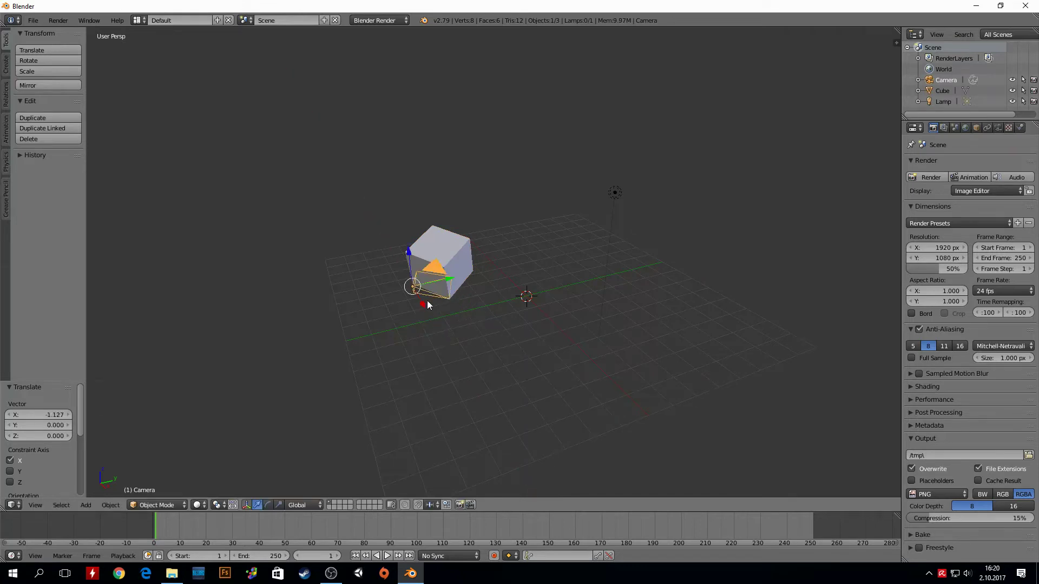
key("g")
key("y")
left_click(310, 300)
key("g")
key("z")
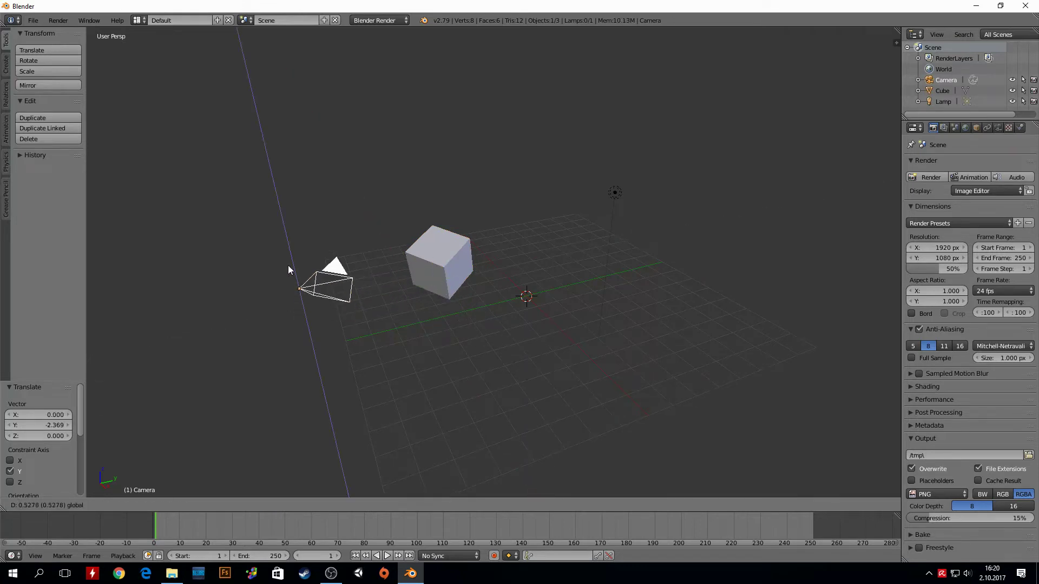
left_click(288, 265)
- Rotate the camera about Z and Y with rotation handles, then view through it
left_click(267, 505)
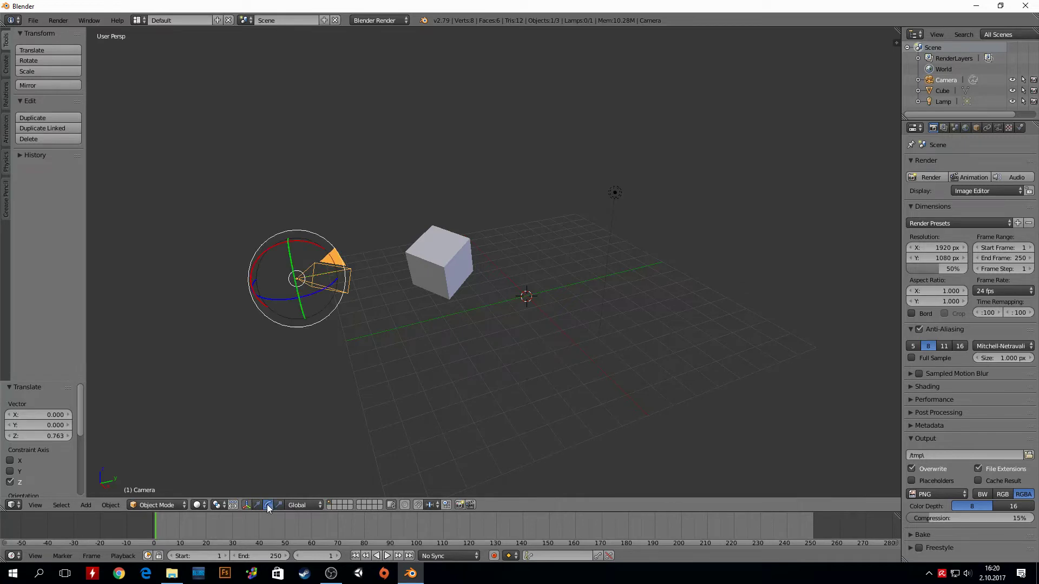
mouse_move(319, 291)
left_mouse_down()
mouse_move(281, 254)
mouse_move(296, 364)
left_mouse_up()
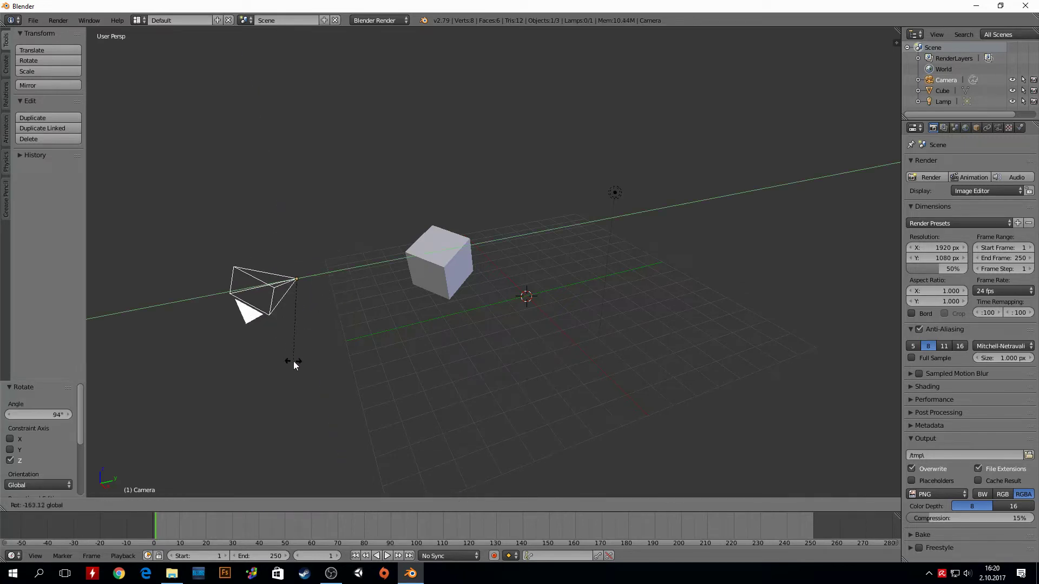
mouse_move(257, 301)
left_mouse_down()
mouse_move(376, 272)
mouse_move(365, 275)
left_mouse_up()
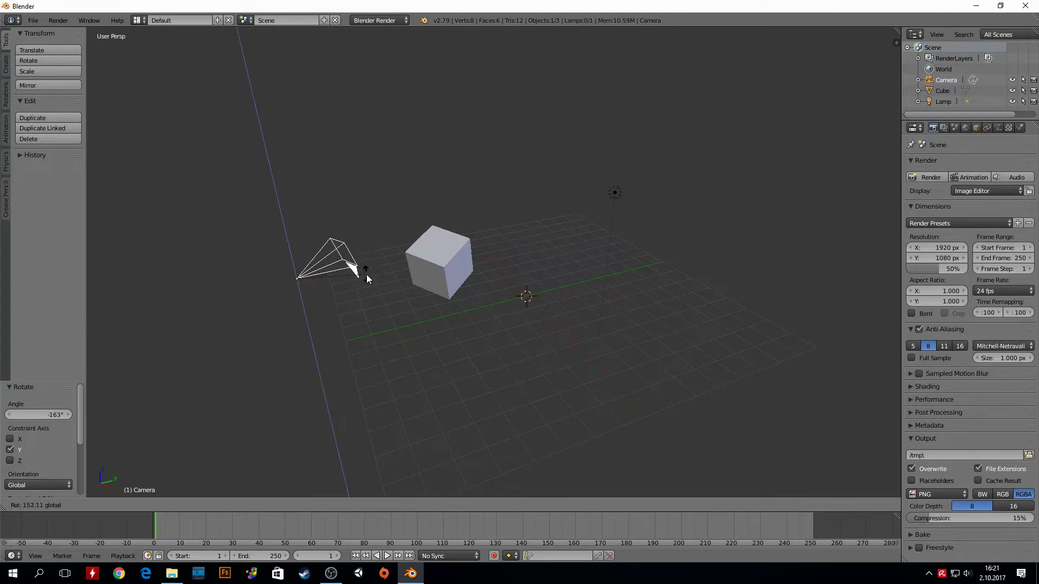
key("KP_0")
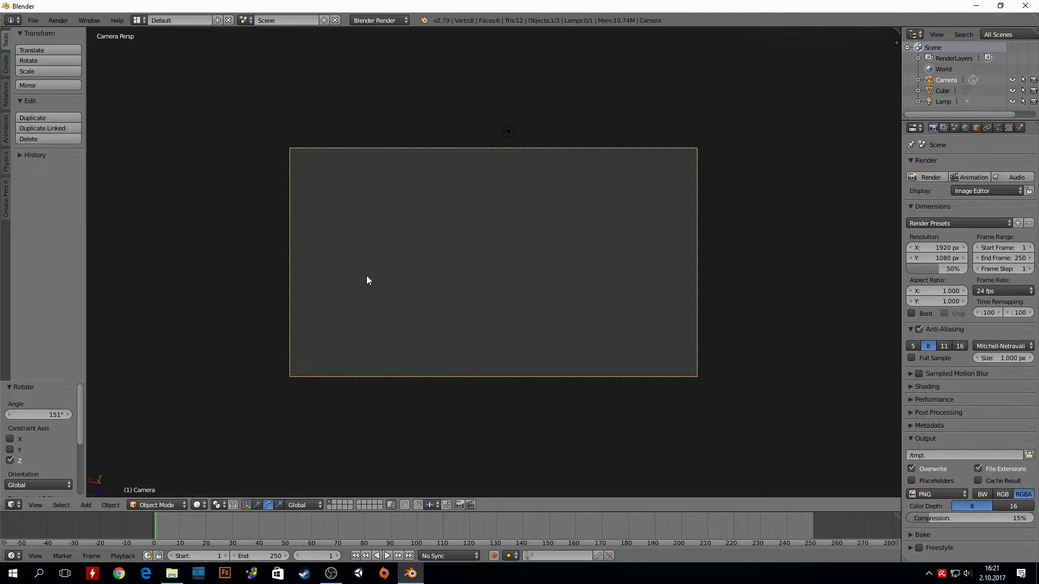
- Switch between camera view and free view with Numpad 0 while orbiting the scene
key("KP_0")
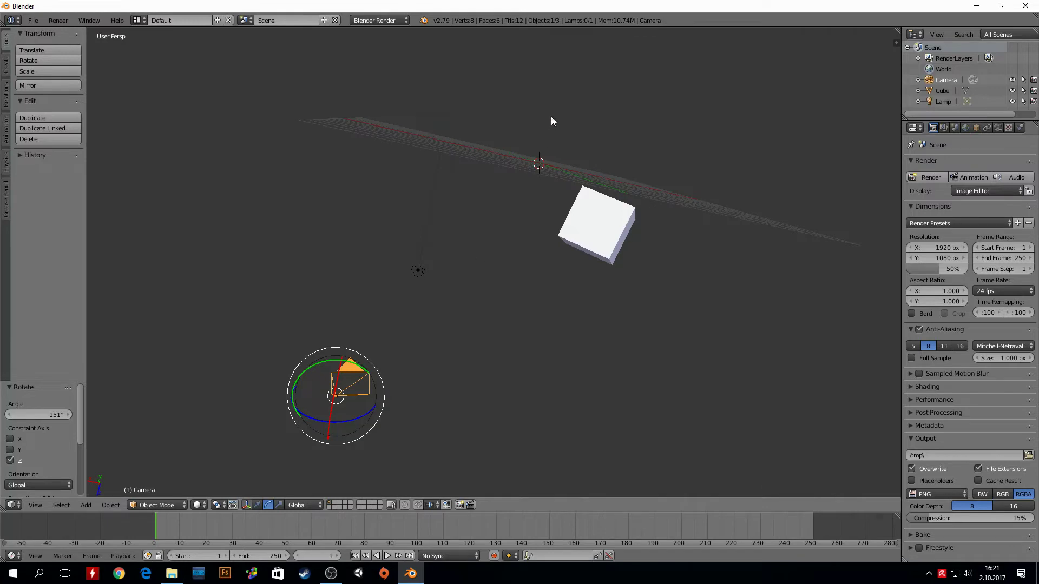
middle_click_drag(413, 343, 550, 106)
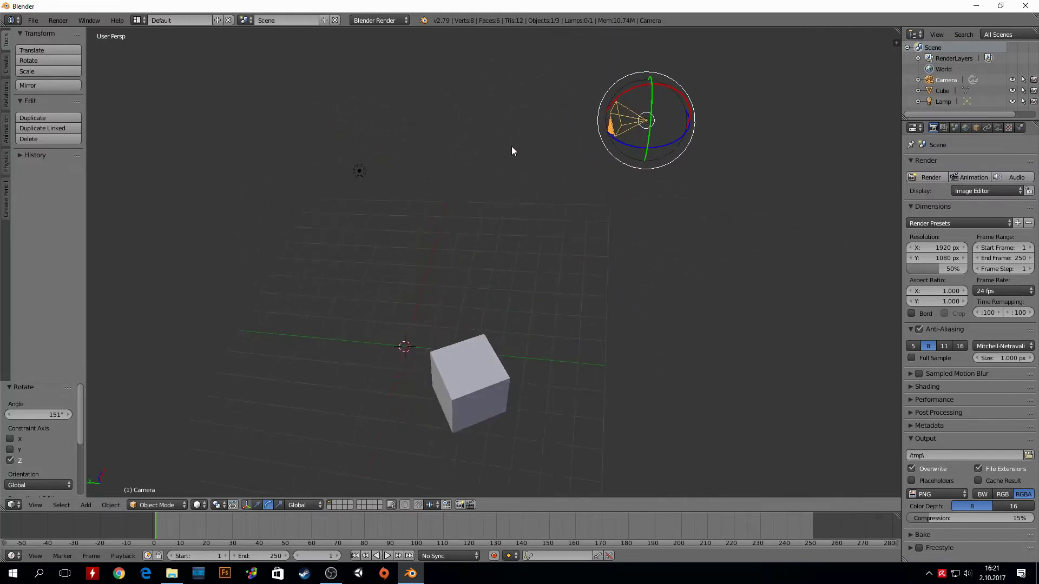
middle_click_drag(334, 215, 459, 216)
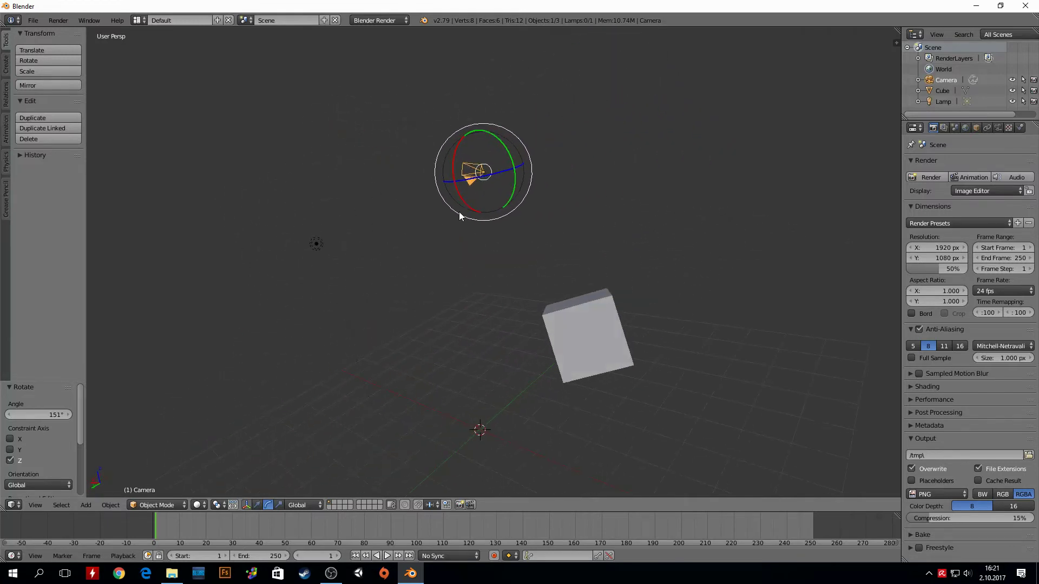
key("KP_0")
key("KP_0")
key("KP_0")
key("KP_0")
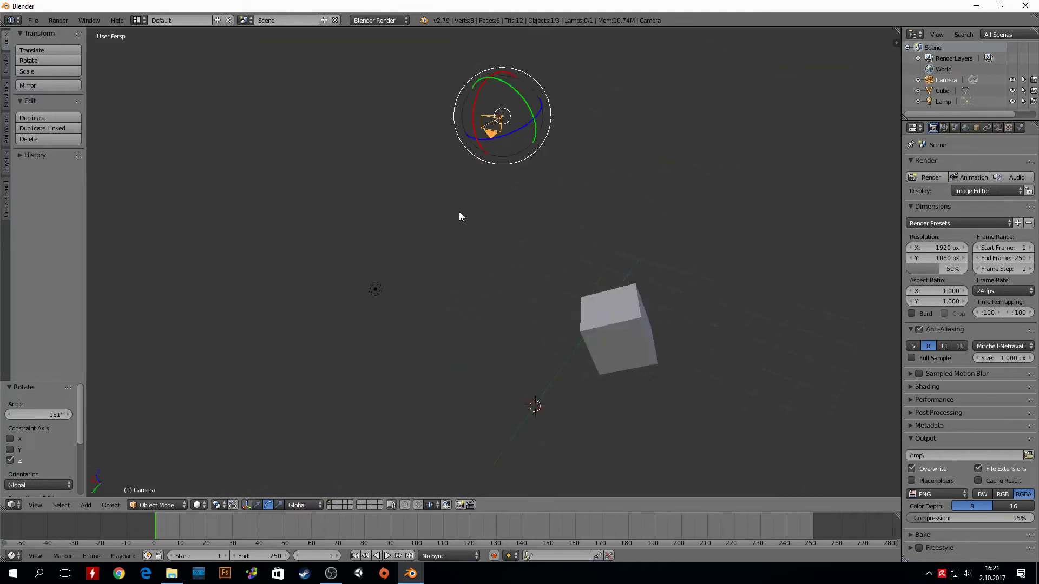
key("KP_0")
key("KP_0")
key("KP_0")
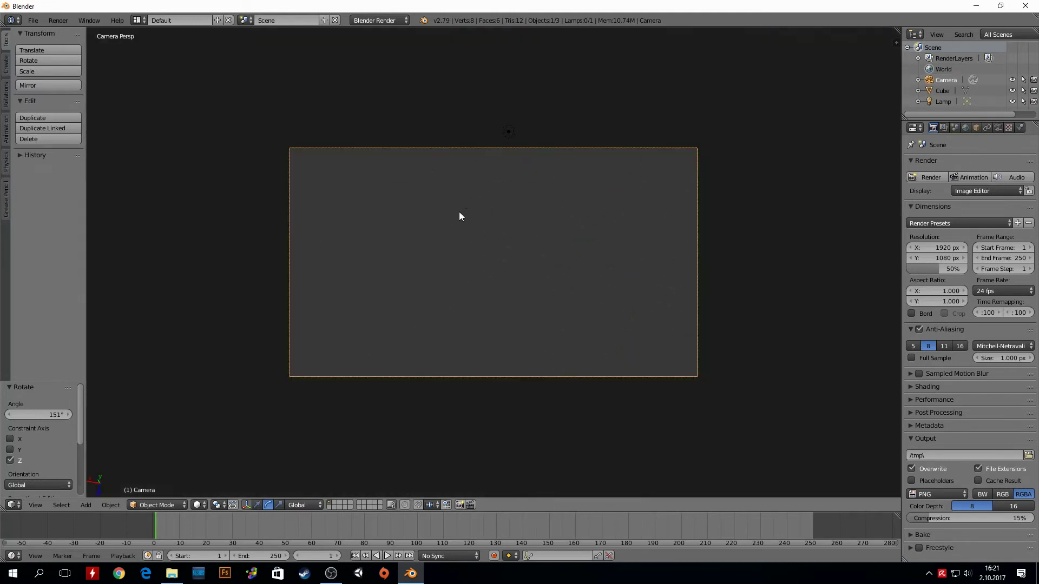
key("KP_0")
key("KP_0")
- Toggle the camera view through the View menu, ending in free perspective
left_click(36, 505)
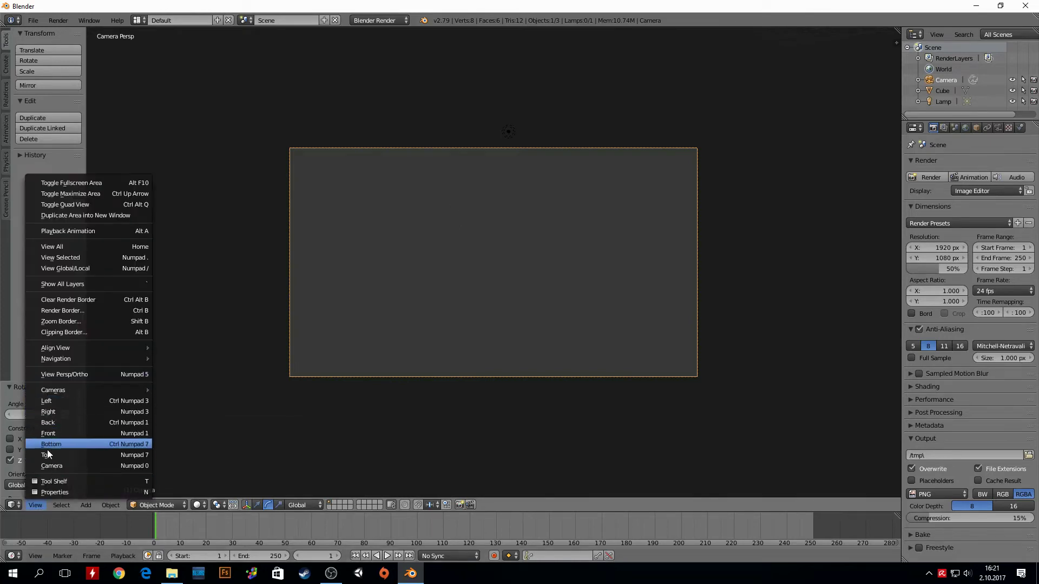
left_click(48, 467)
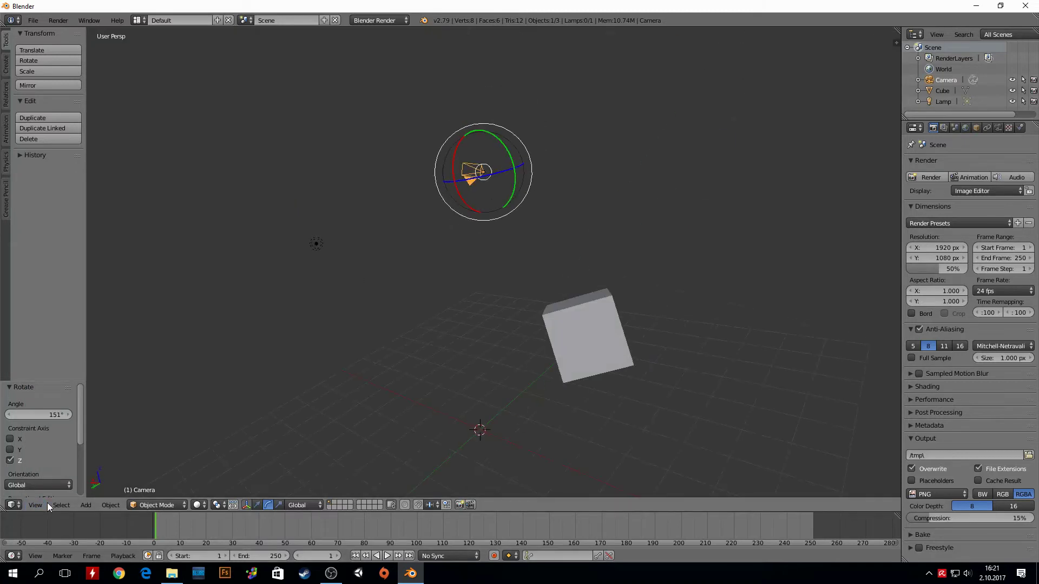
left_click(47, 501)
left_click(49, 466)
left_click(36, 505)
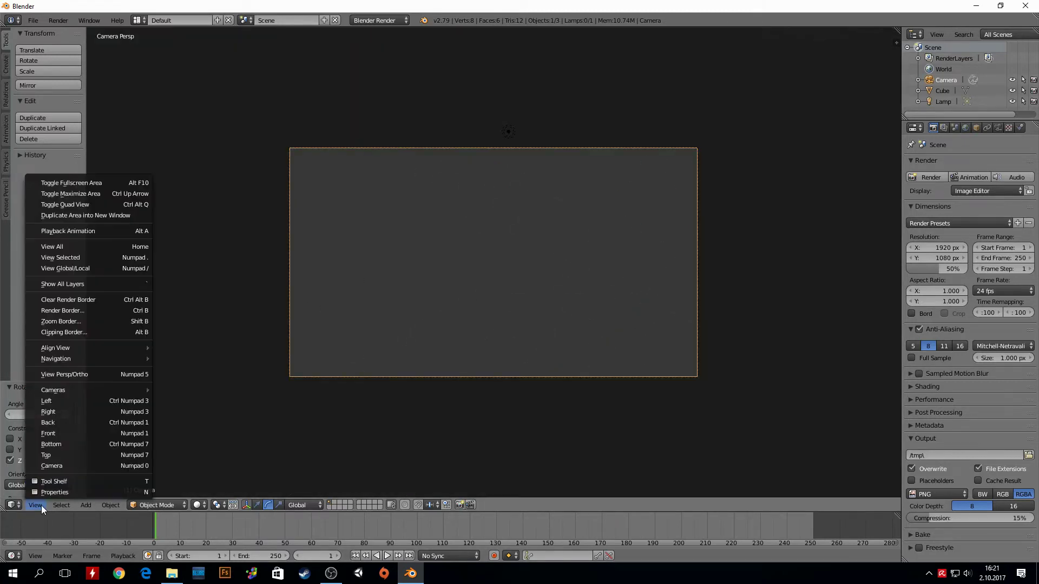
left_click(49, 467)
- Orbit toward the cube, select it and show its move handles
mouse_move(268, 292)
middle_mouse_down()
mouse_move(404, 295)
mouse_move(462, 281)
mouse_move(408, 329)
mouse_move(304, 291)
mouse_move(252, 246)
mouse_move(172, 328)
mouse_move(108, 320)
mouse_move(871, 317)
mouse_move(98, 301)
mouse_move(226, 316)
middle_mouse_up()
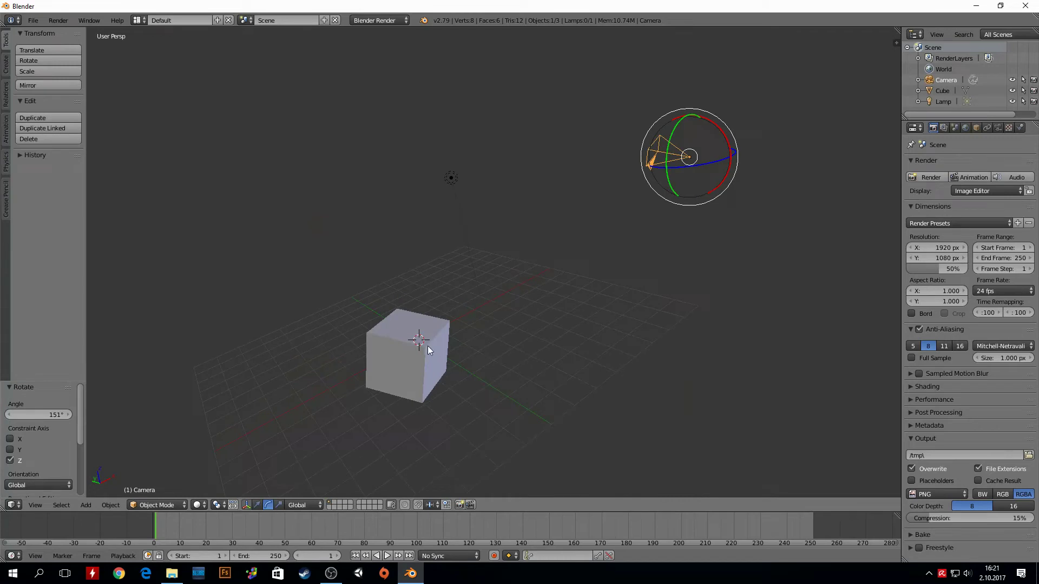
right_click(407, 370)
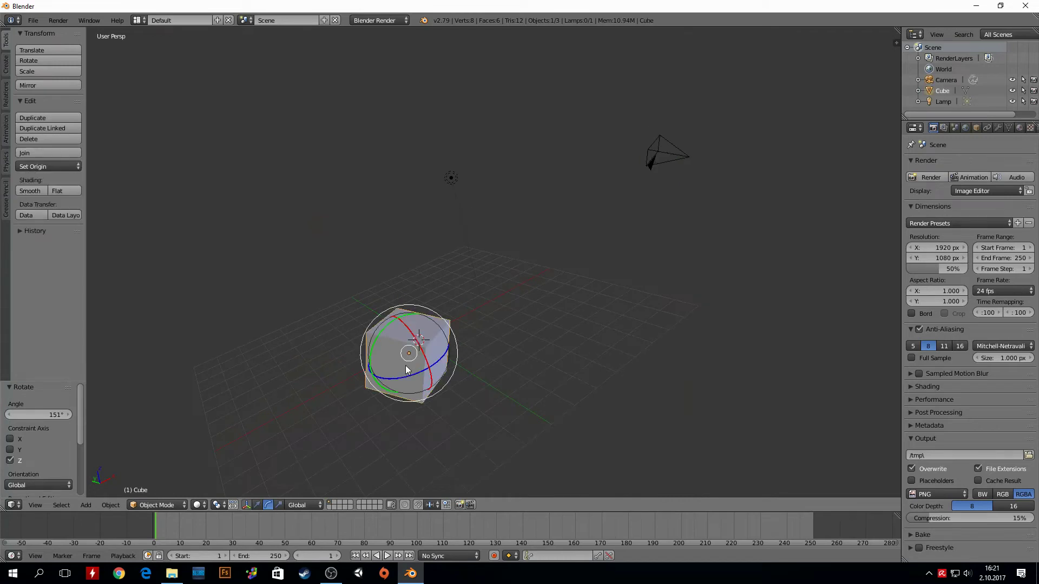
left_click(255, 506)
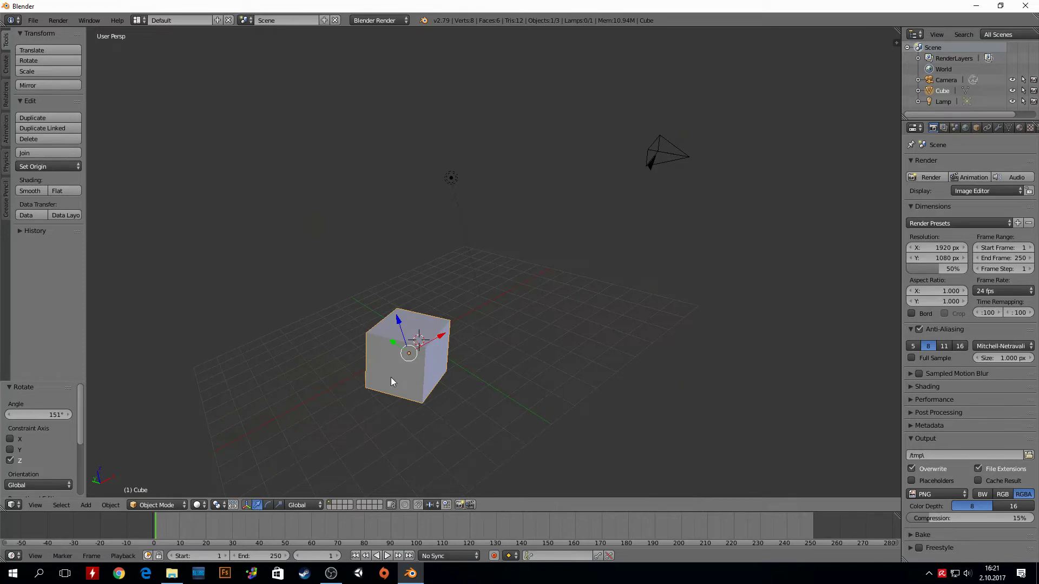
- Nudge the cube slightly, then freely rotate it to a committed -3134° tilt
mouse_move(400, 352)
left_mouse_down()
mouse_move(401, 367)
mouse_move(497, 321)
mouse_move(395, 371)
mouse_move(388, 388)
mouse_move(398, 363)
left_mouse_up()
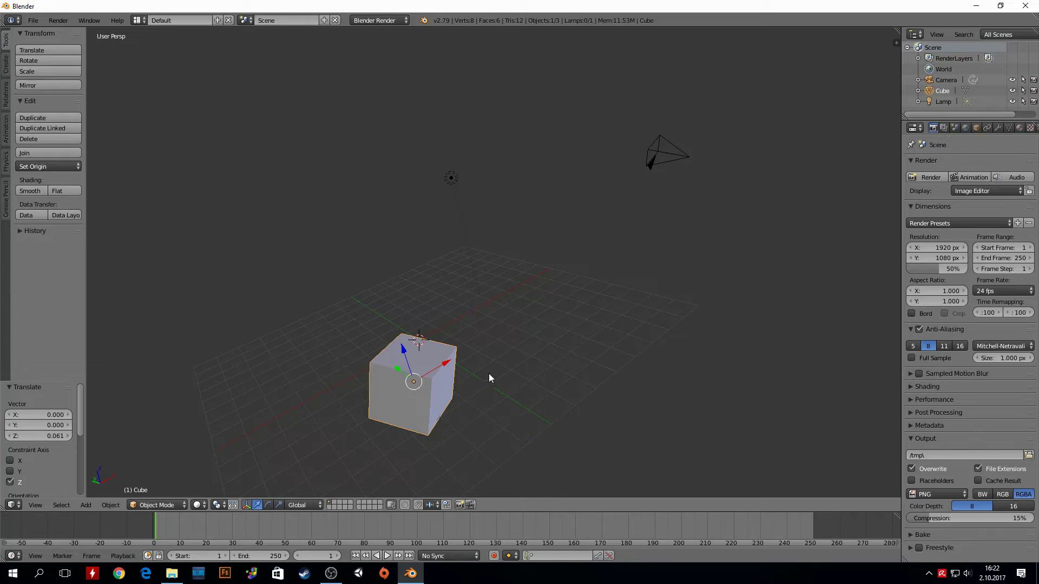
key("r")
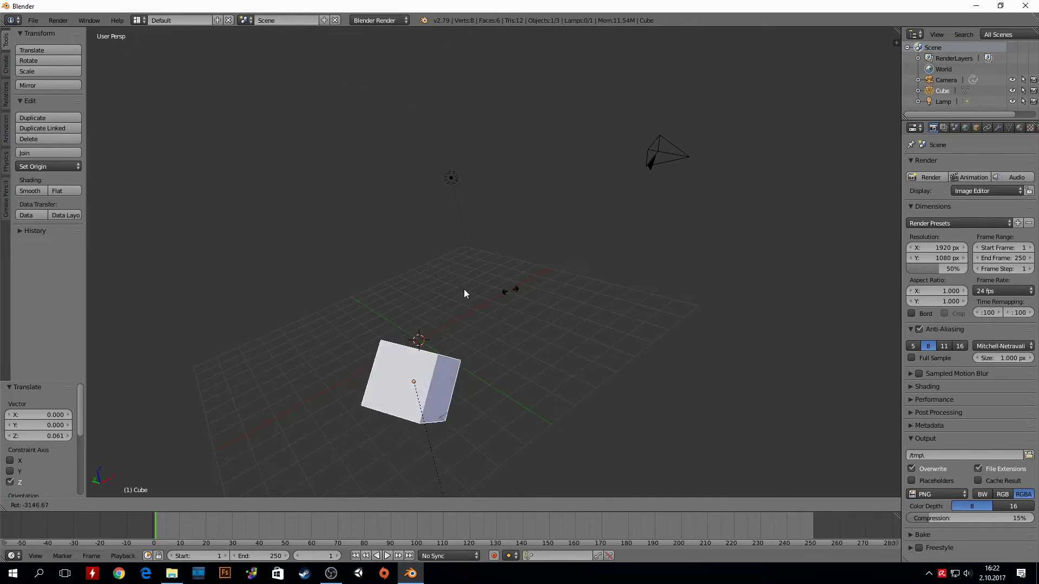
left_click(417, 261)
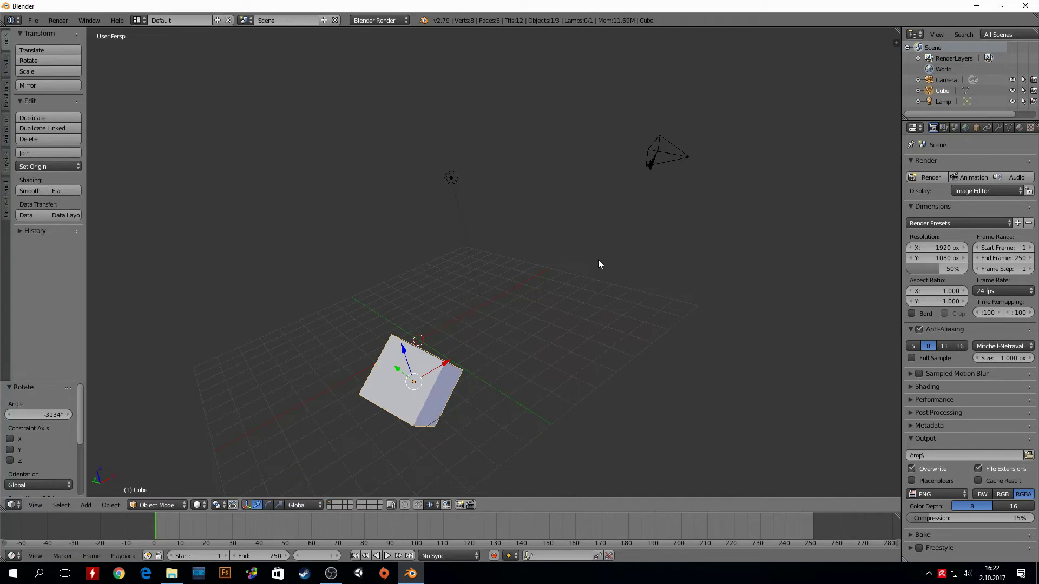
- Rotate the cube about X, then start another X rotation and cancel it
key("r")
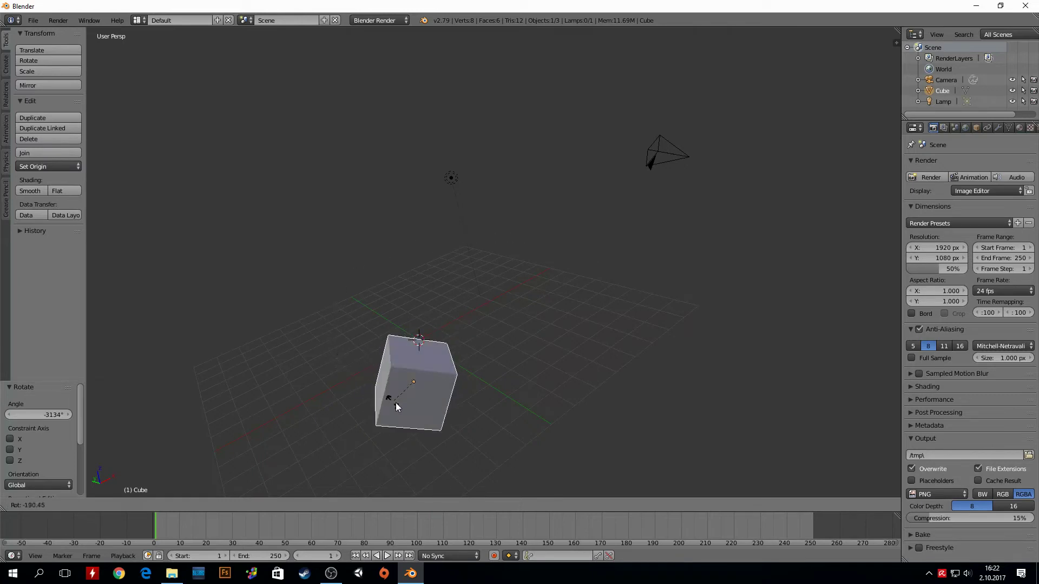
key("x")
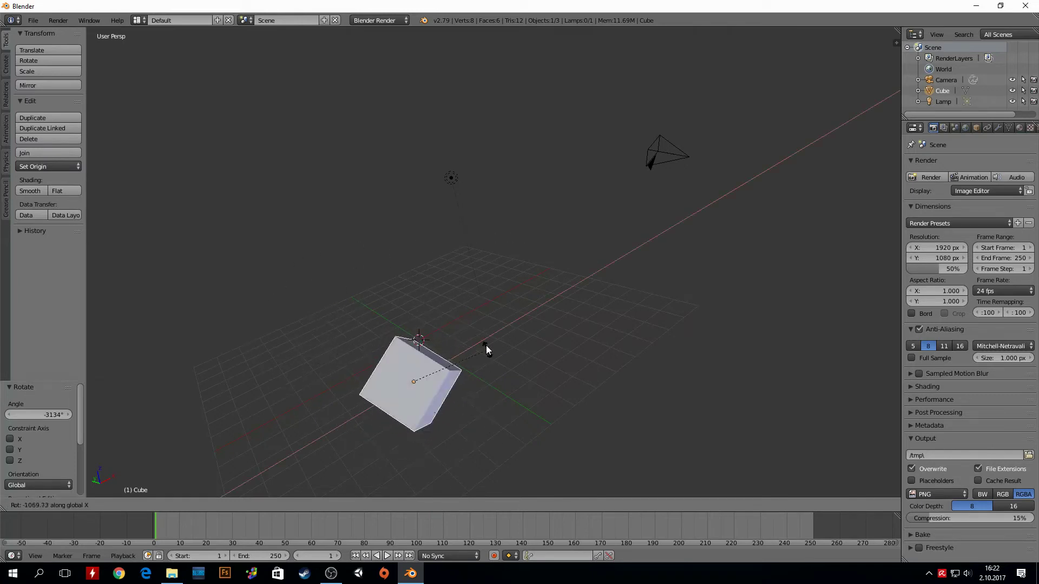
left_click(504, 460)
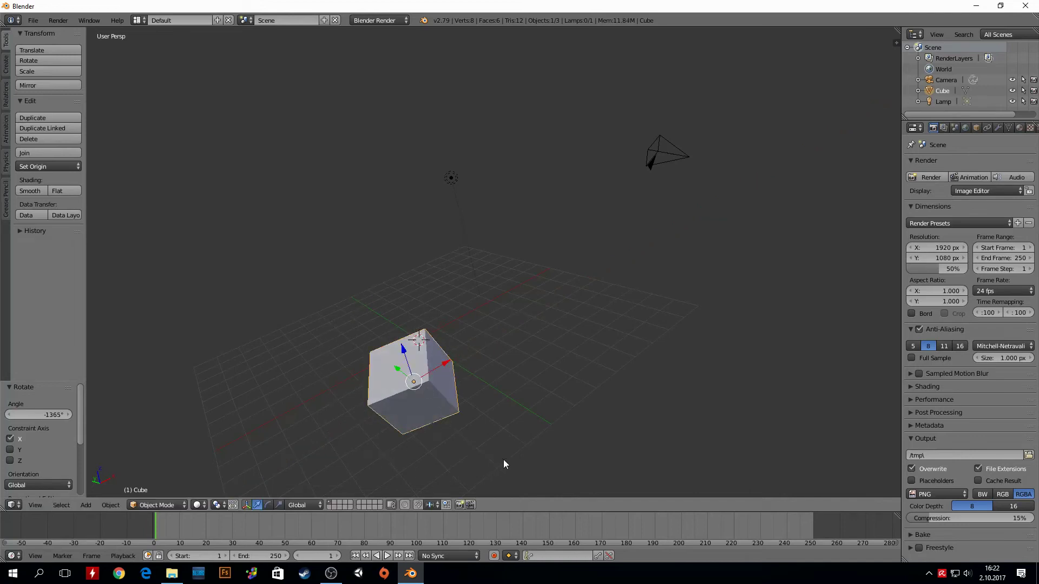
key("r")
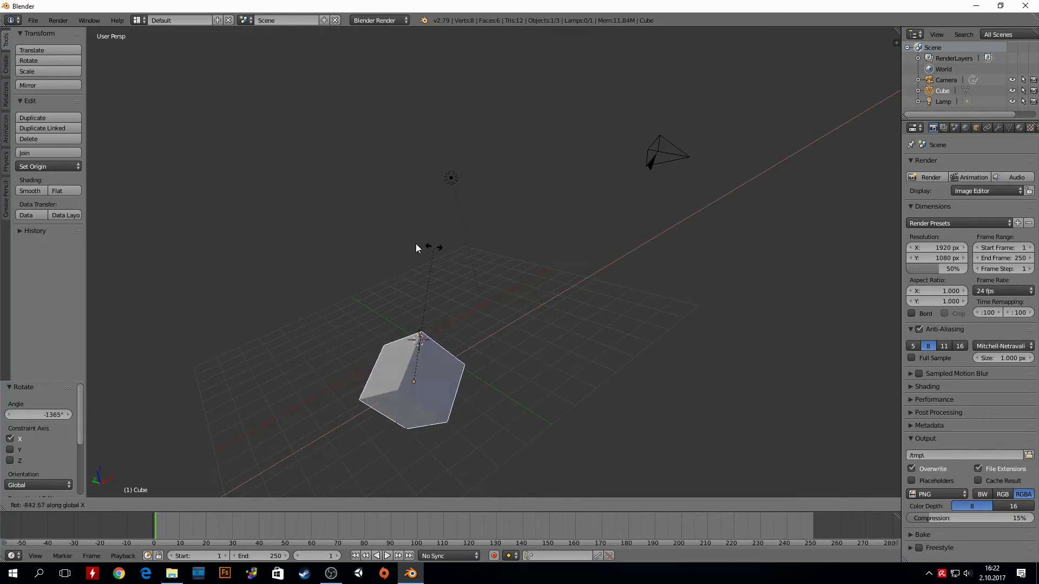
key("x")
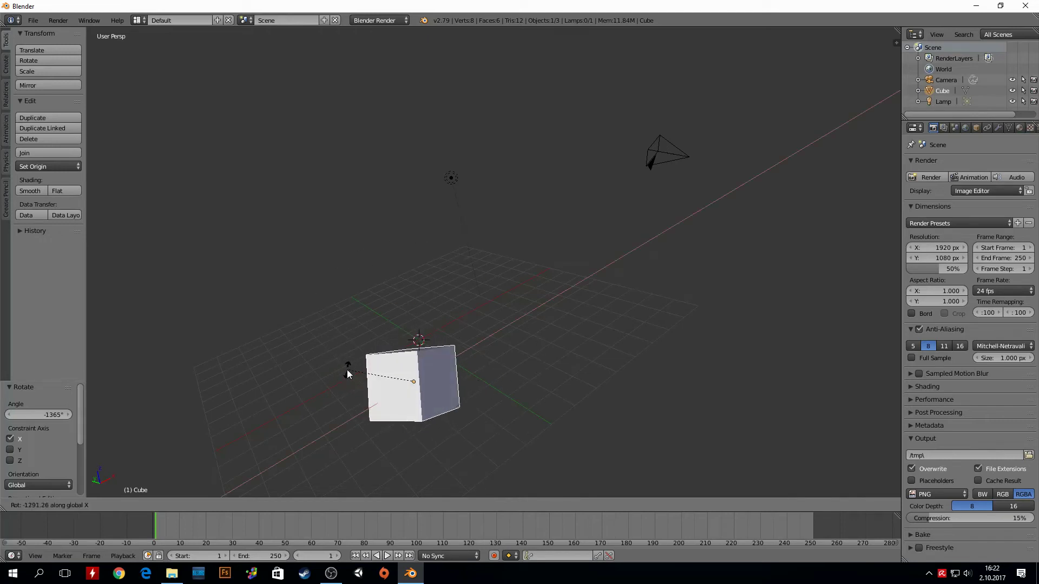
key("Escape")
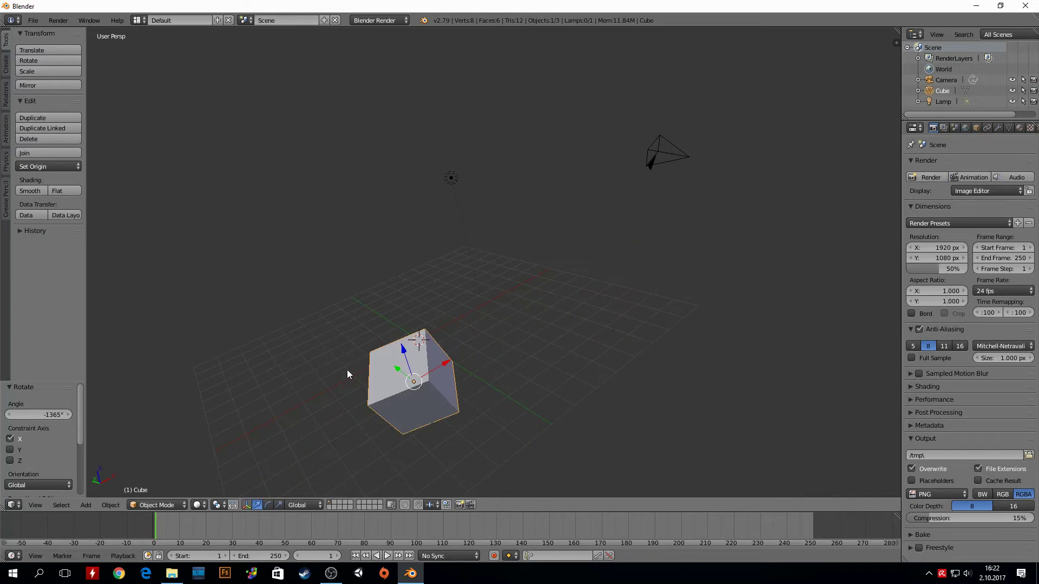
- Rotate the cube again, cycling global Z, local Z and X constraints before confirming
key("r")
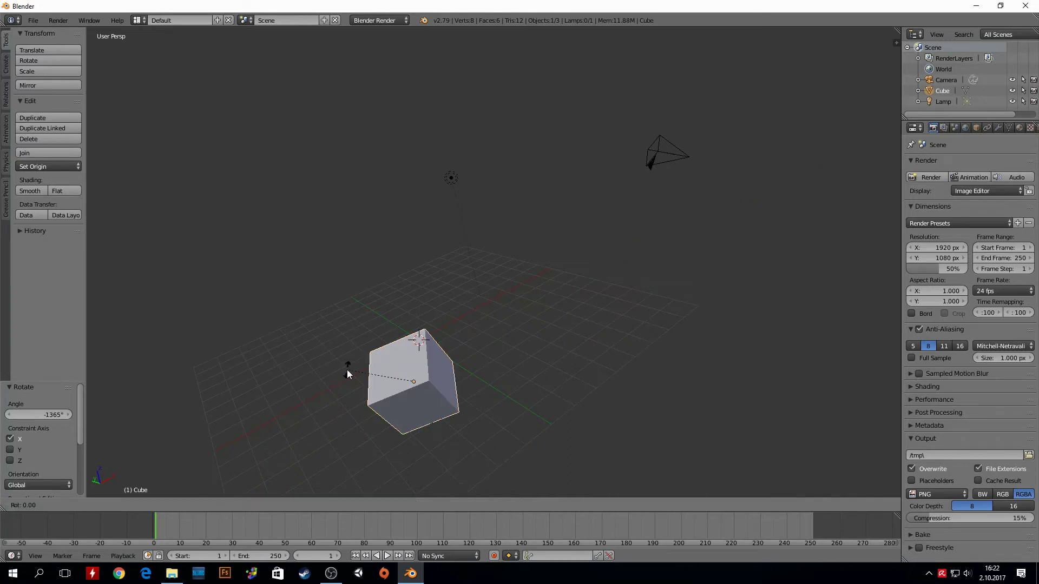
key("z")
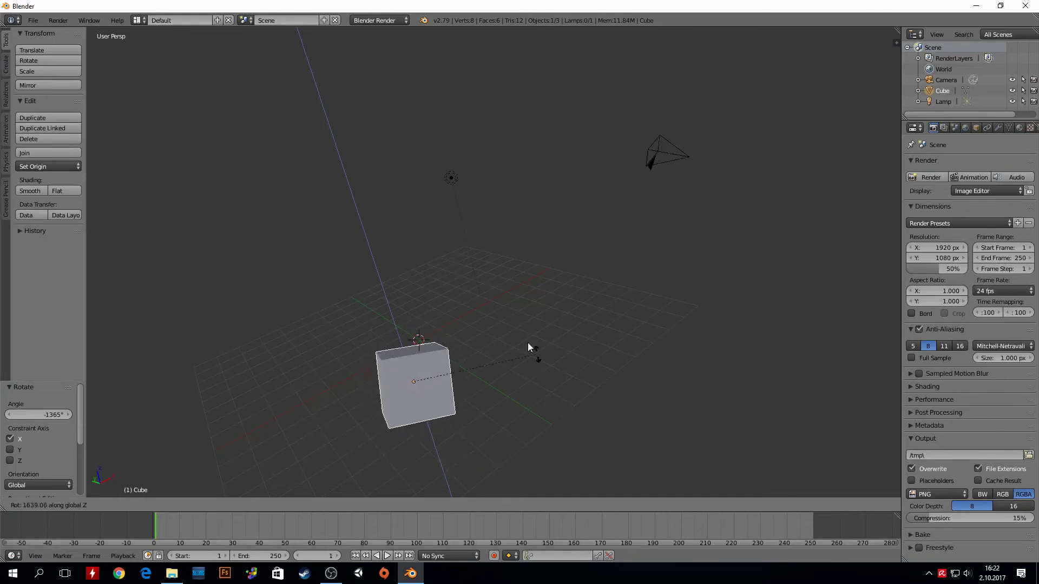
key("shift+z")
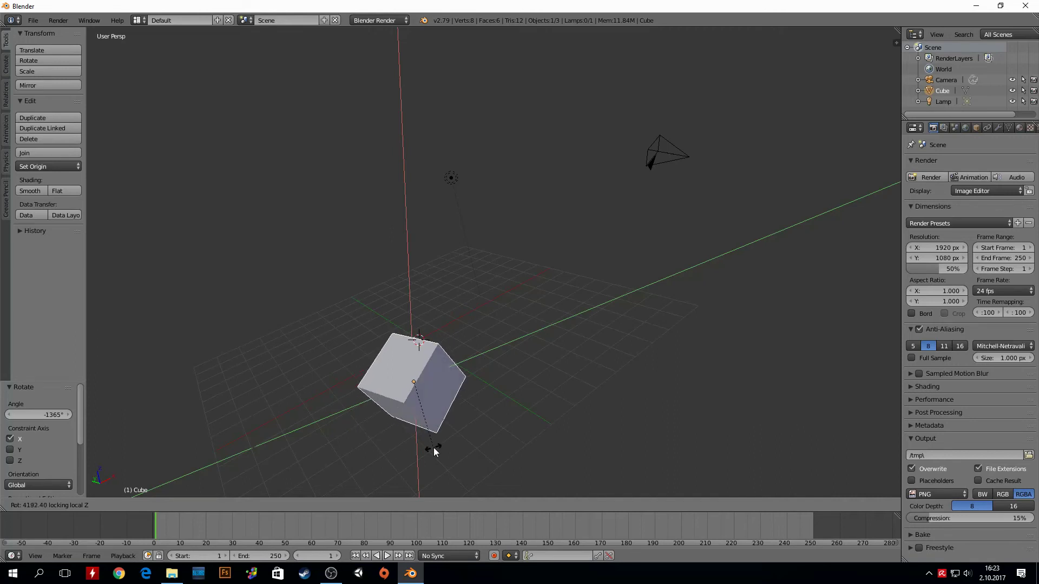
key("x")
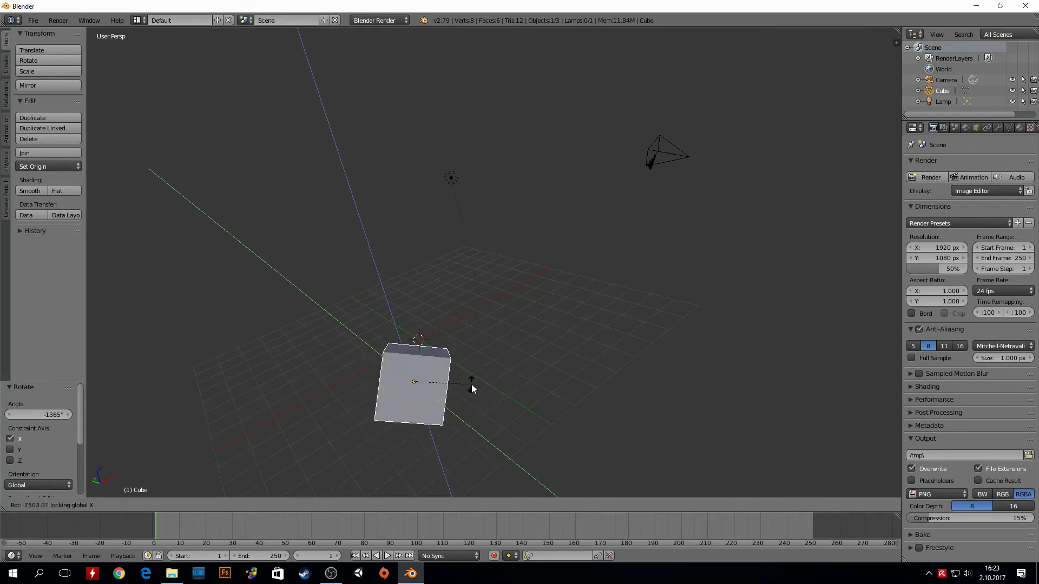
key("z")
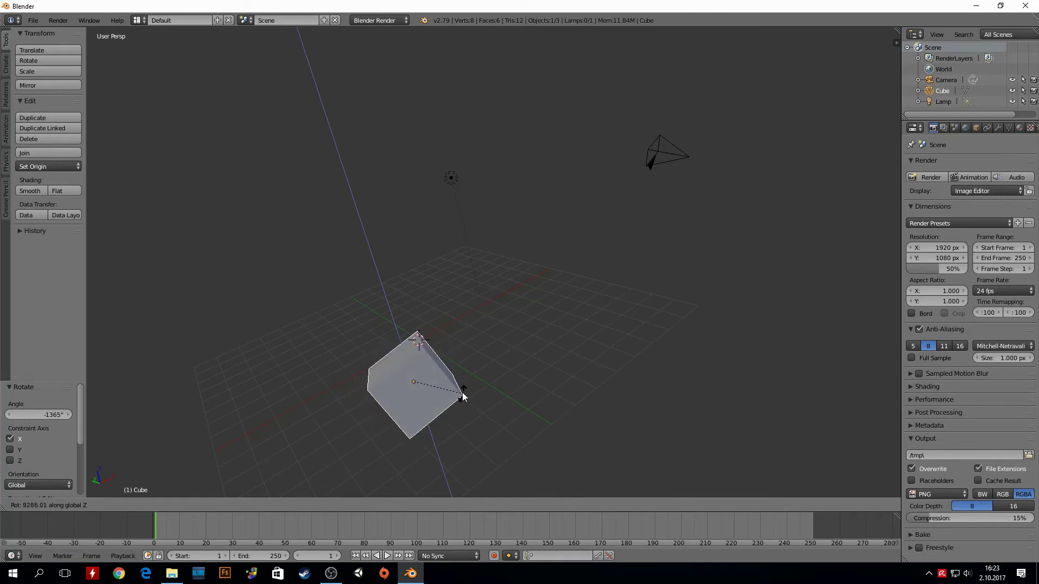
key("shift+z")
key("shift+z")
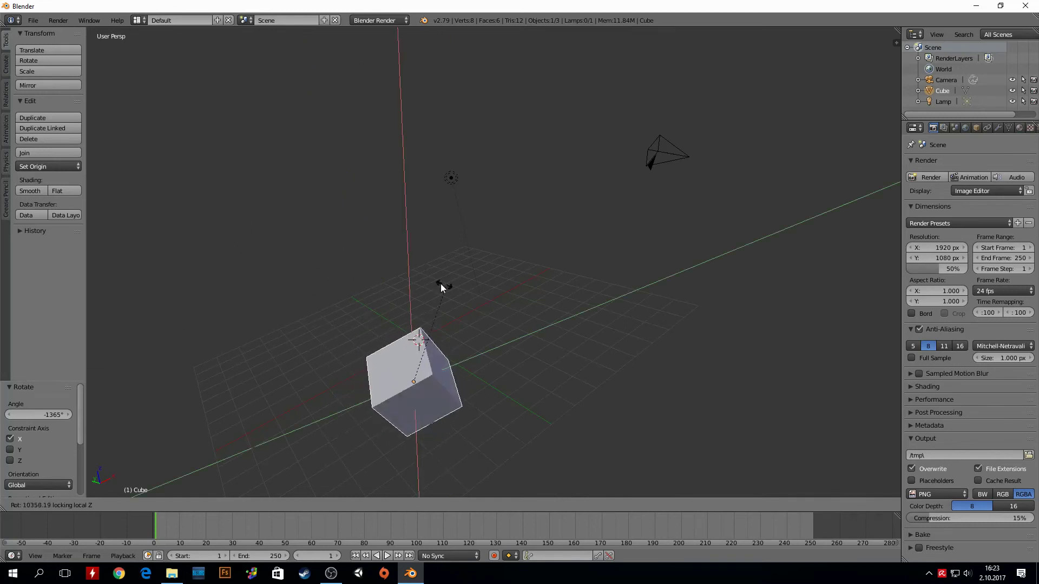
left_click(391, 432)
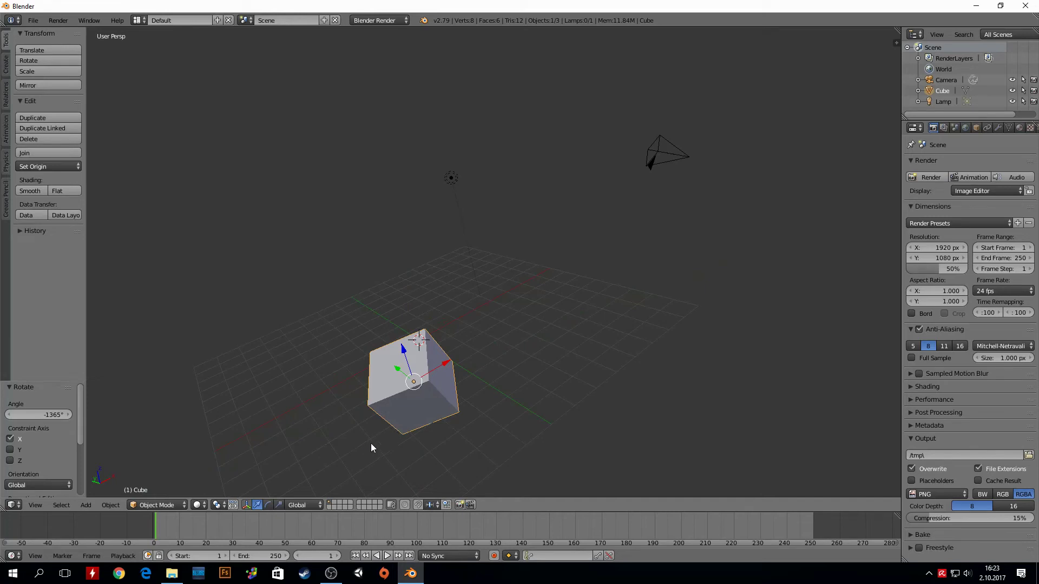
- Move the cube further up-left and give it another free rotation
key("g")
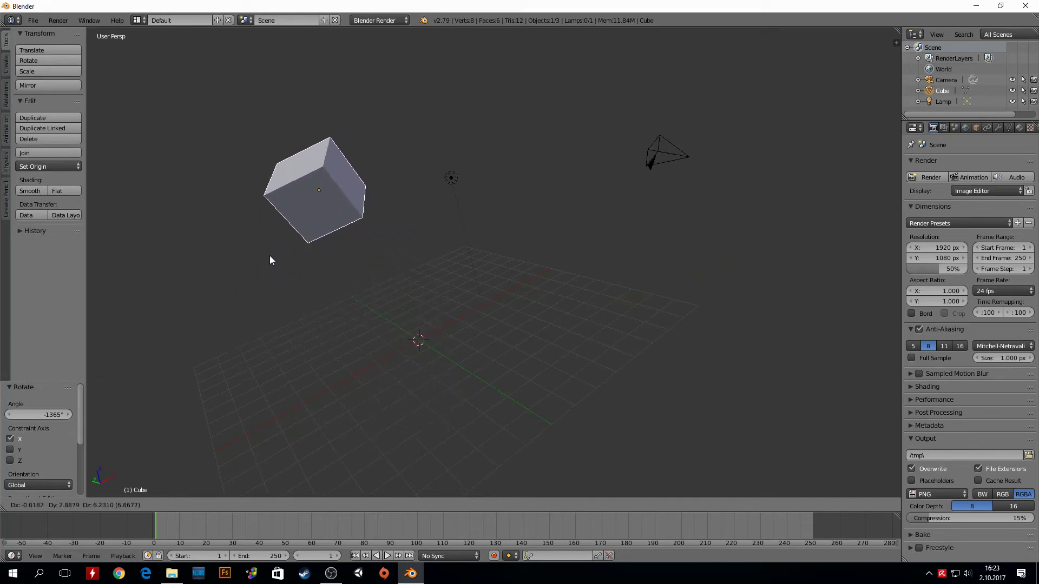
left_click(264, 261)
key("r")
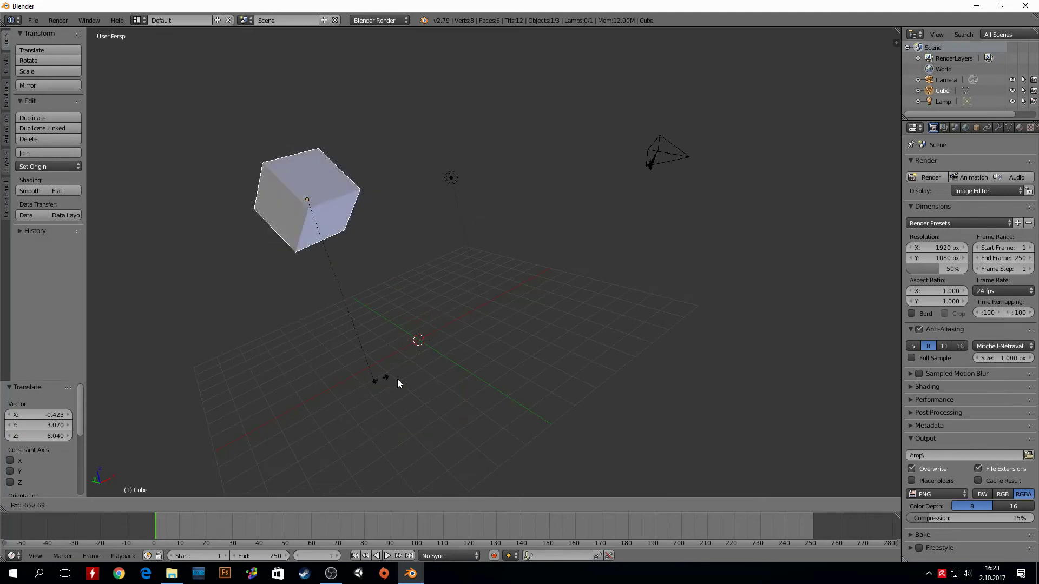
left_click(271, 315)
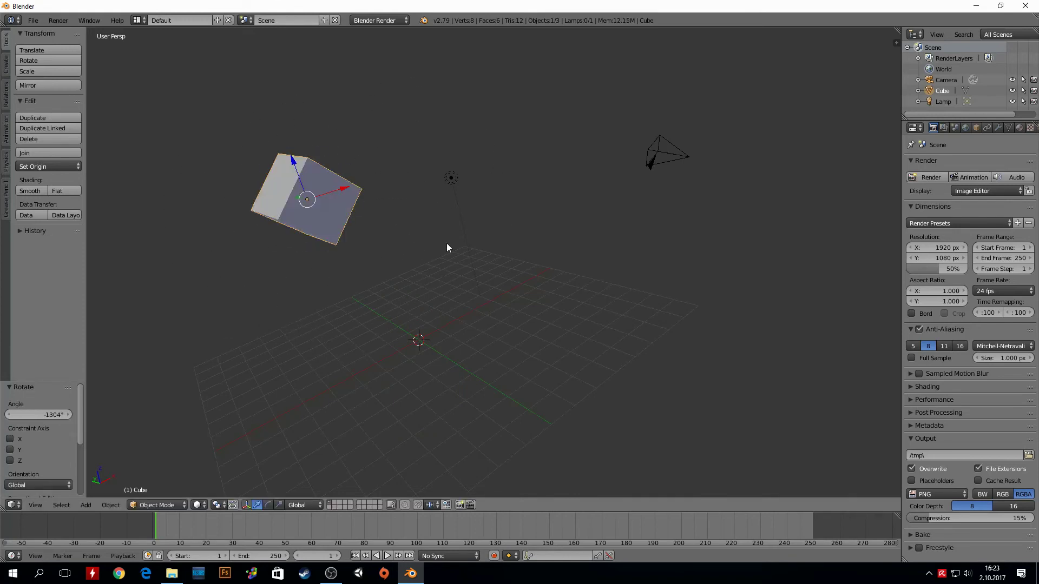
- Rotate the cube about X to -2297°, cancel a trackball rotation, then orbit the view
key("r")
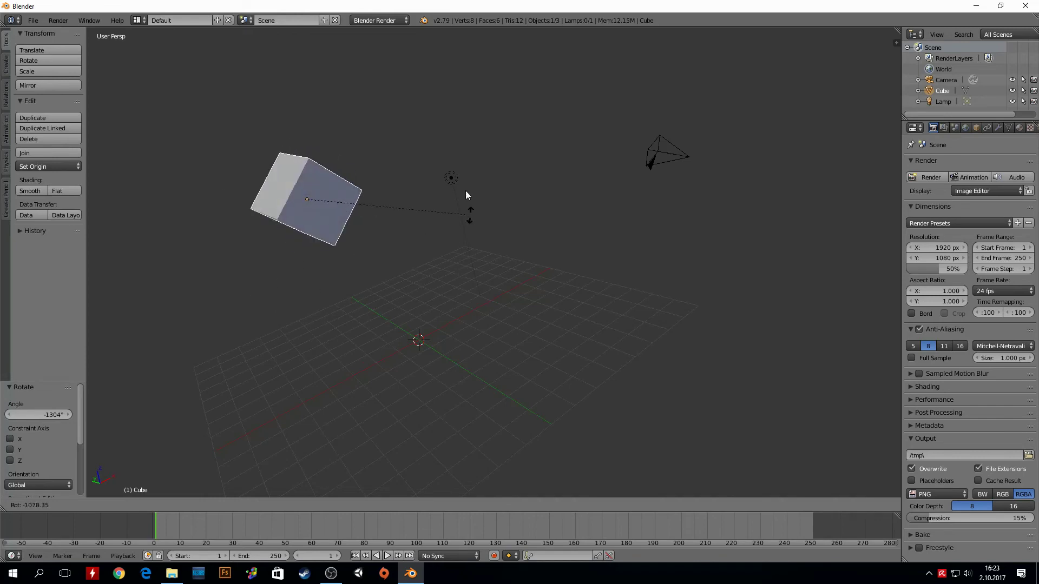
key("x")
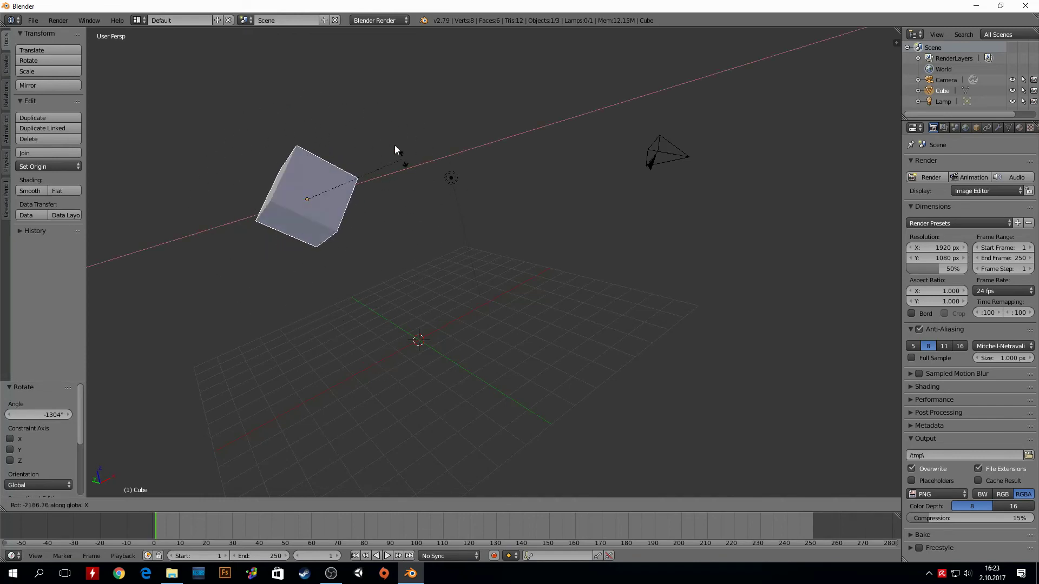
left_click(236, 141)
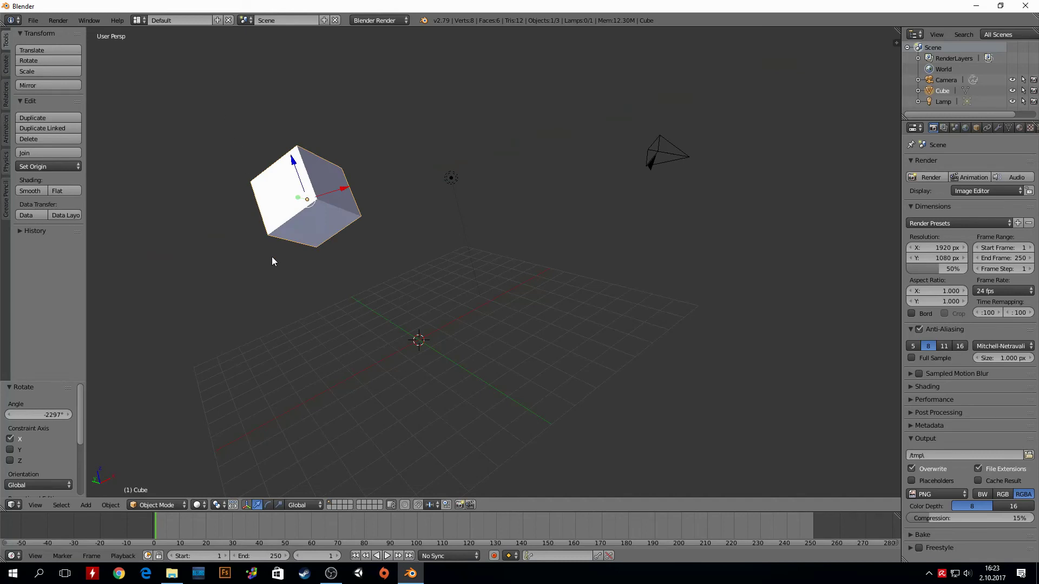
key("r")
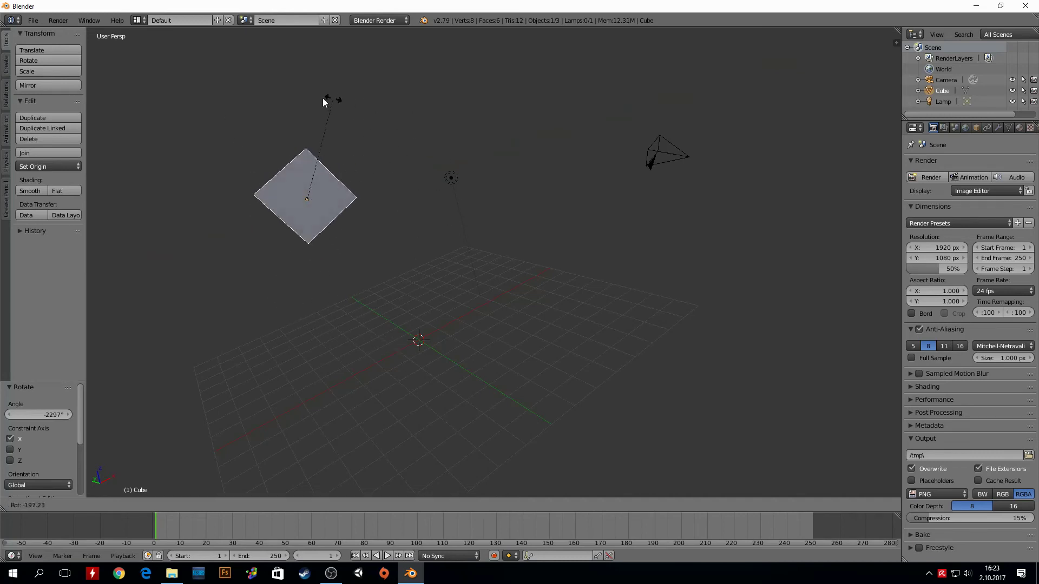
key("r")
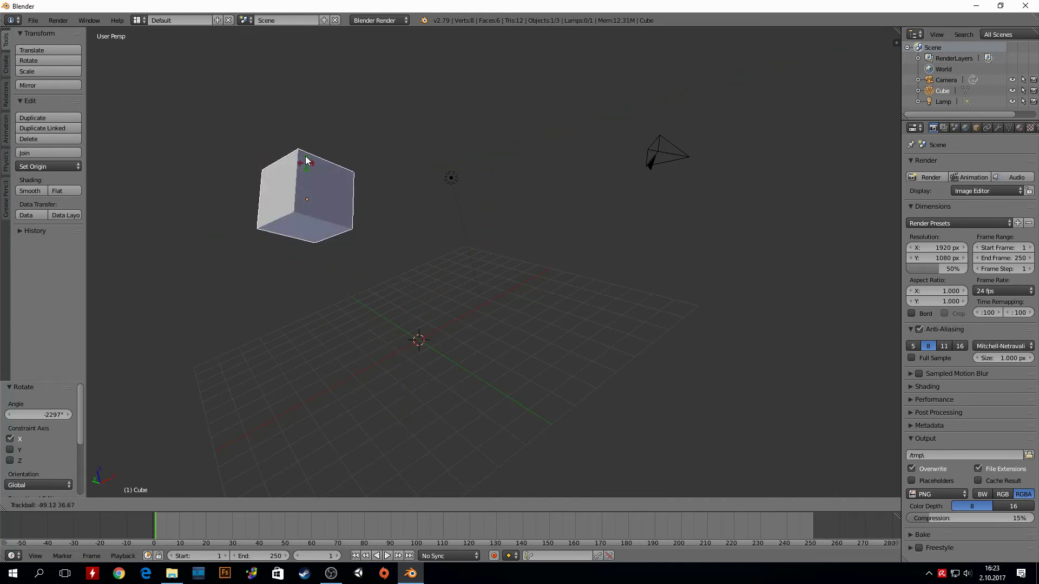
key("Escape")
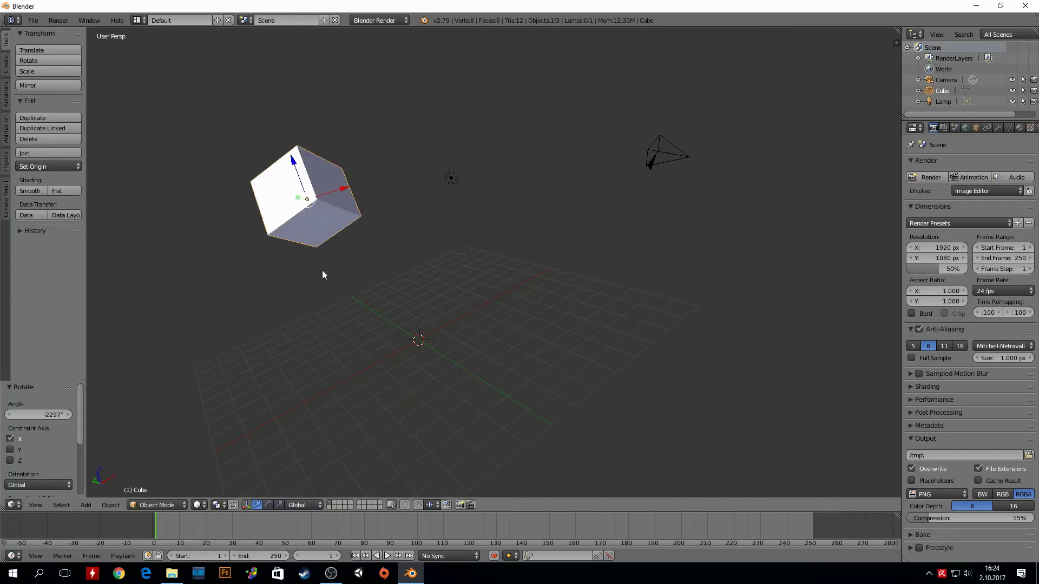
mouse_move(502, 230)
middle_mouse_down()
mouse_move(369, 193)
mouse_move(297, 242)
mouse_move(266, 226)
middle_mouse_up()
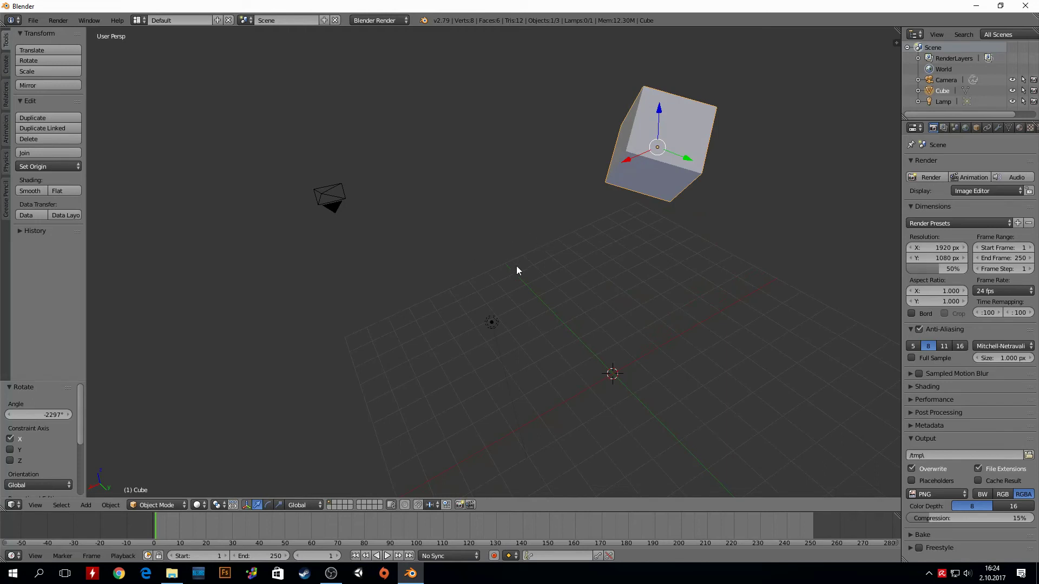
- From a closer viewpoint, trackball-rotate the cube by 50.4° and -457° so it faces the view almost squarely
mouse_move(516, 265)
middle_mouse_down()
mouse_move(563, 242)
mouse_move(498, 309)
mouse_move(470, 357)
mouse_move(359, 326)
mouse_move(278, 283)
mouse_move(384, 301)
mouse_move(510, 291)
mouse_move(526, 308)
mouse_move(489, 295)
mouse_move(541, 243)
middle_mouse_up()
scroll(541, 243, "up", 2)
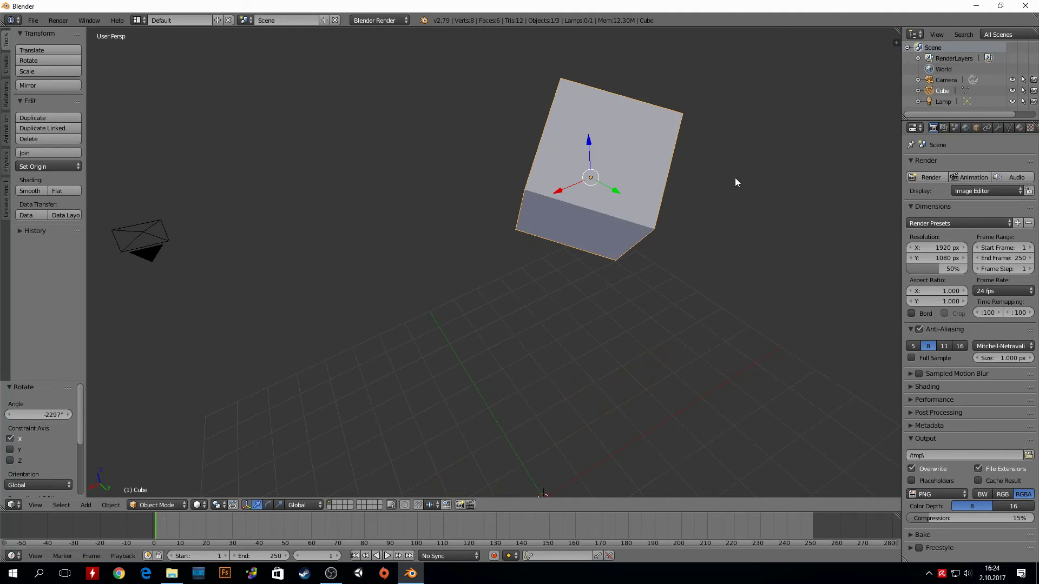
key("r")
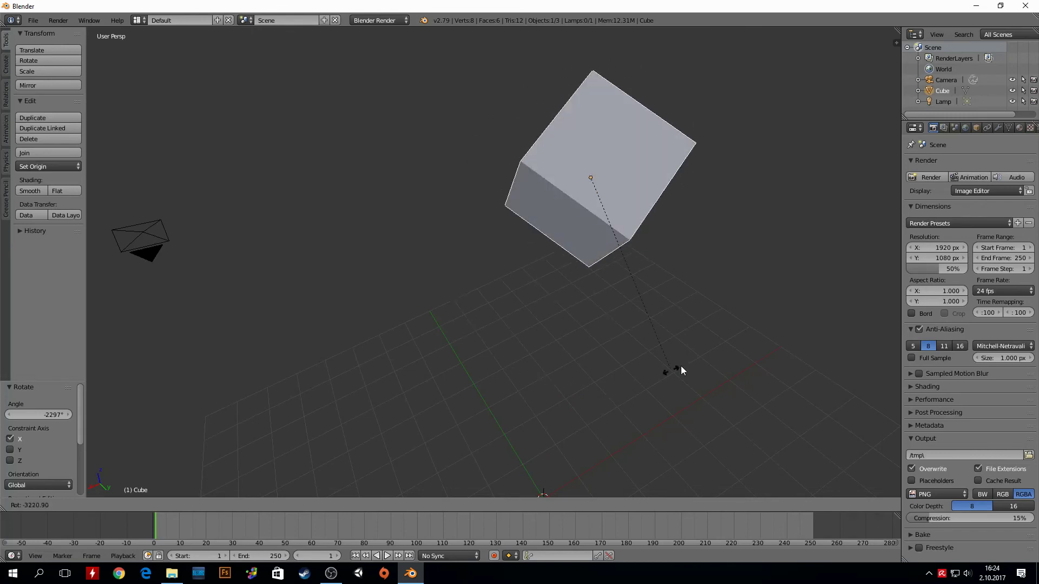
key("r")
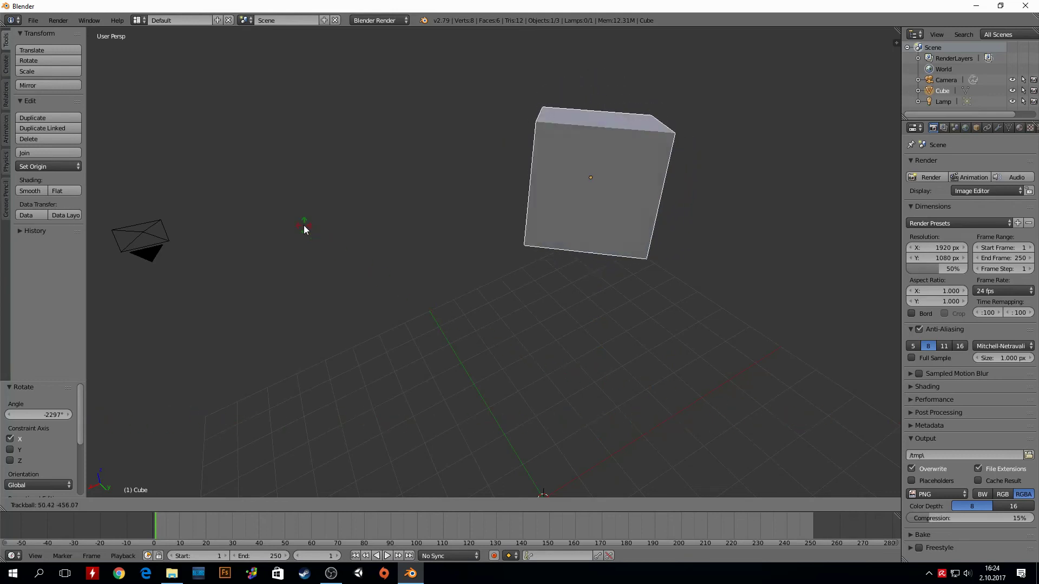
left_click(304, 227)
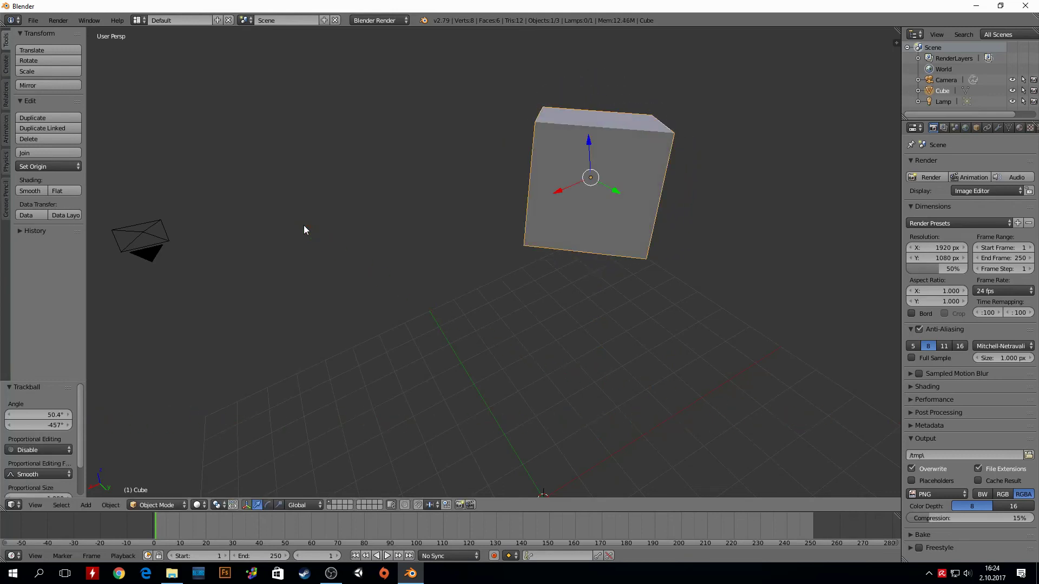
- Rotate the camera about the global Z axis to a new heading, then cancel a second rotation
right_click(144, 240)
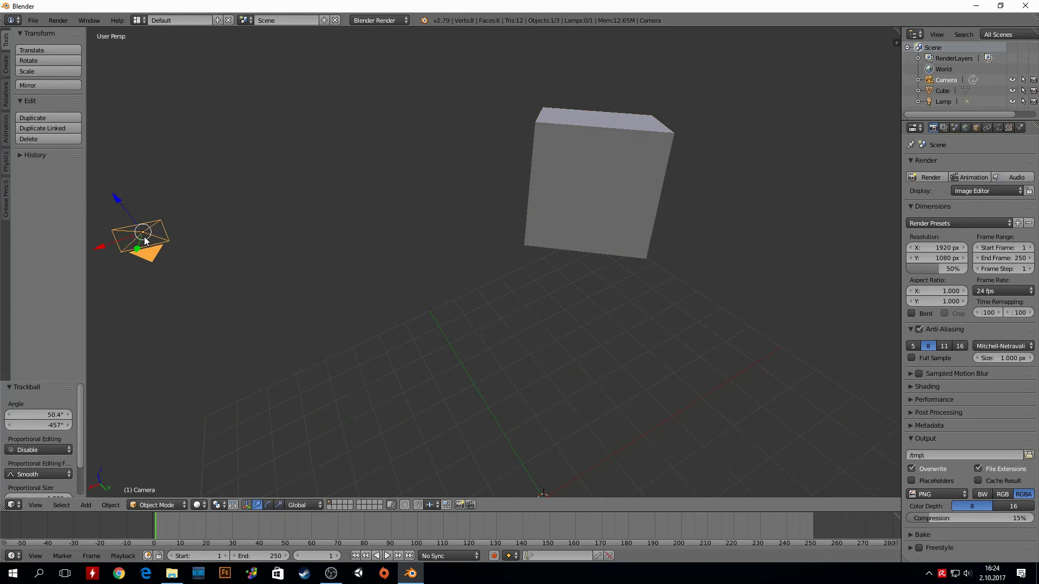
key("r")
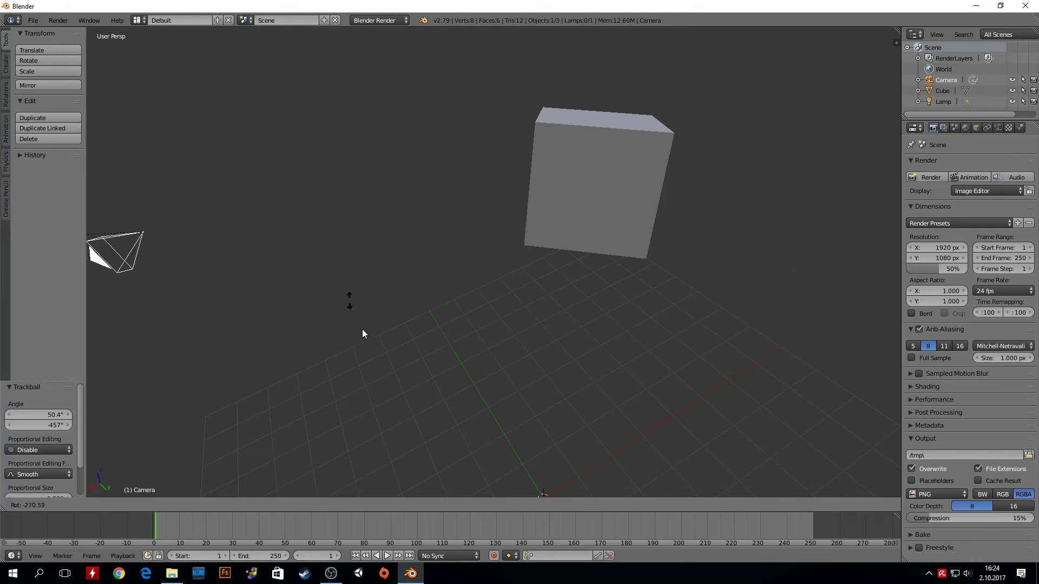
key("z")
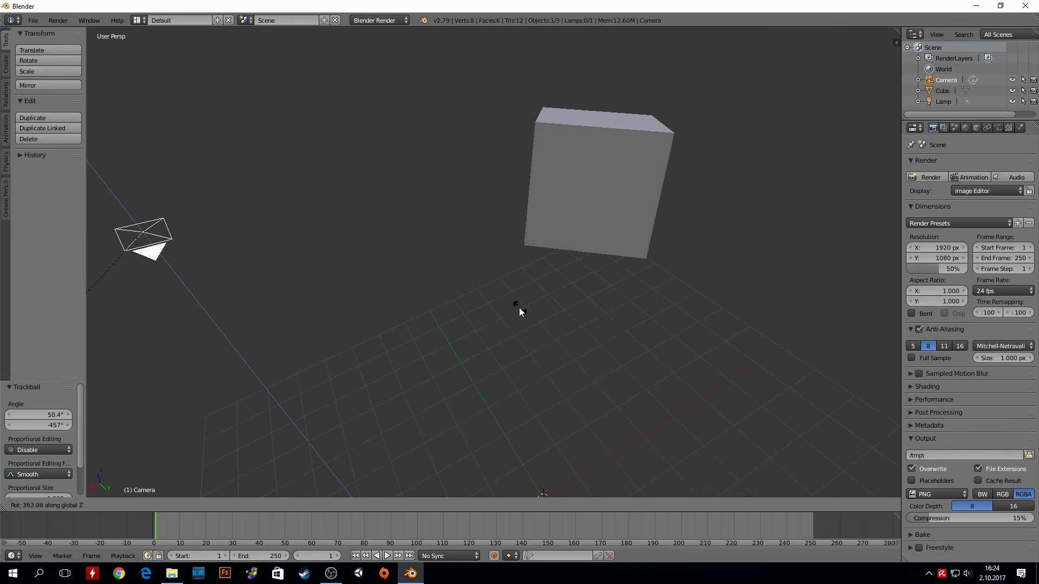
left_click(533, 399)
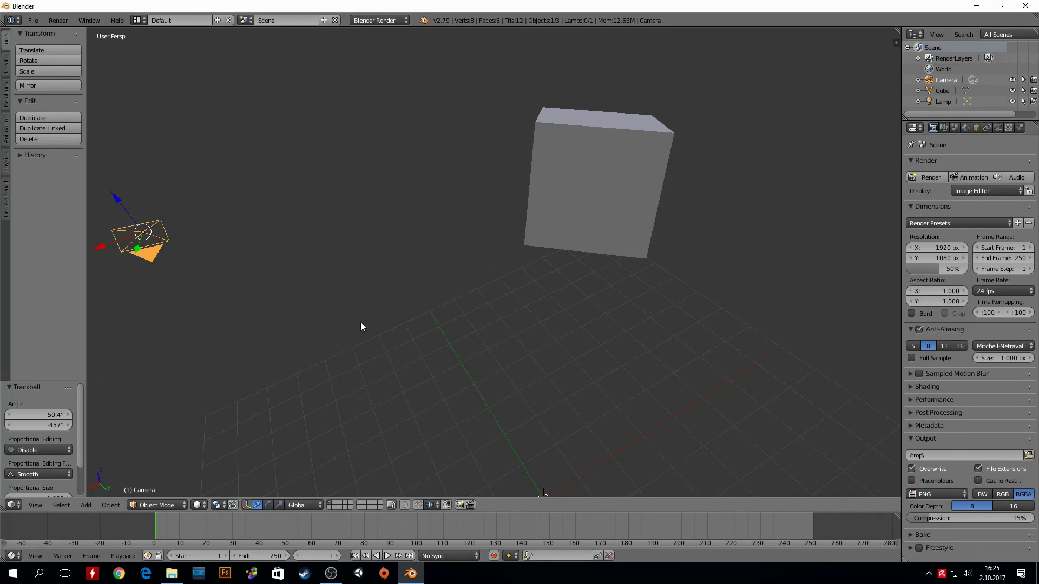
key("r")
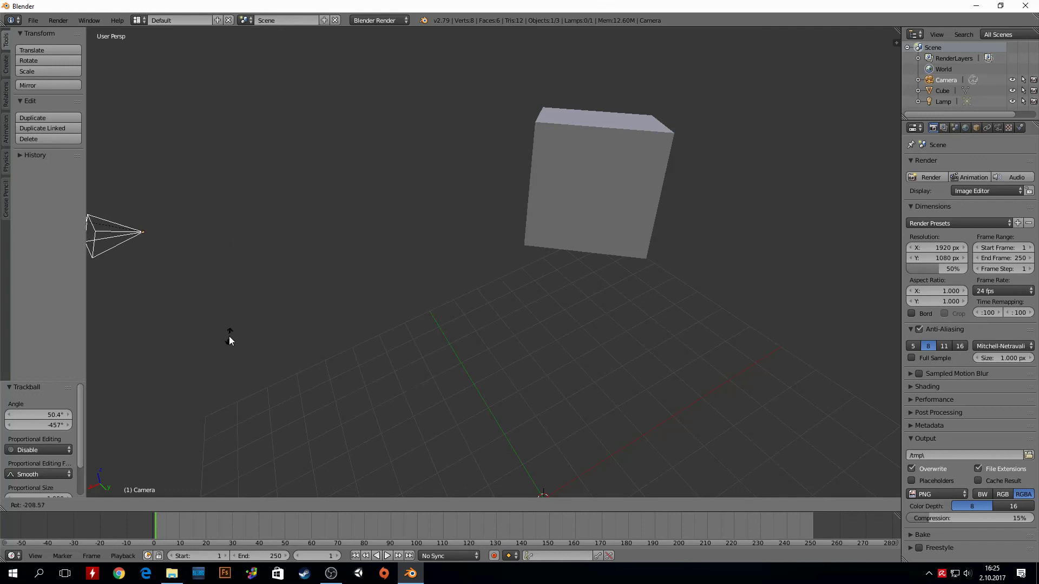
right_click(488, 321)
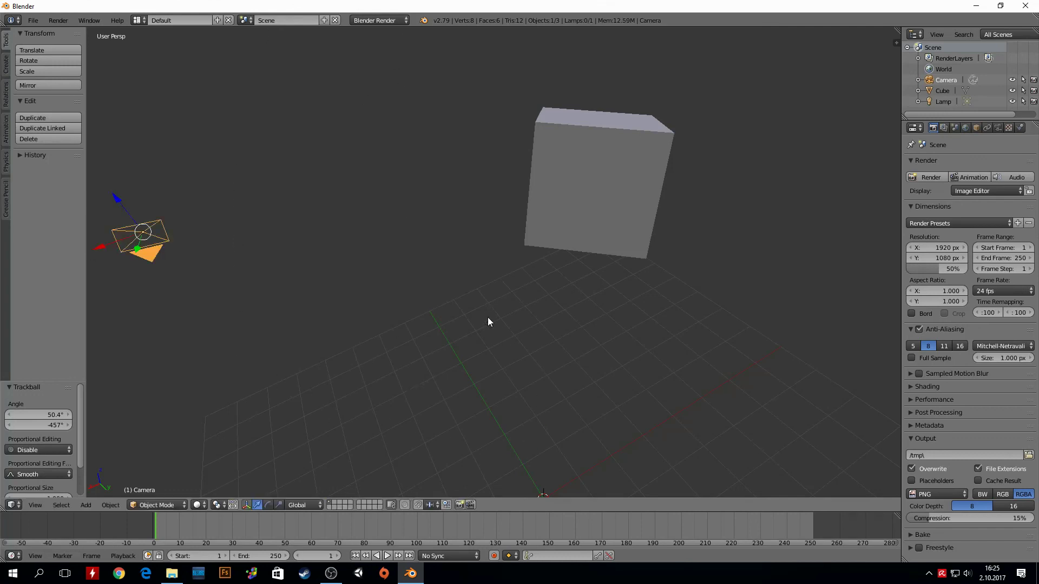
- Zoom out and move the cube -7.75 units along the X axis
scroll(576, 282, "down", 5)
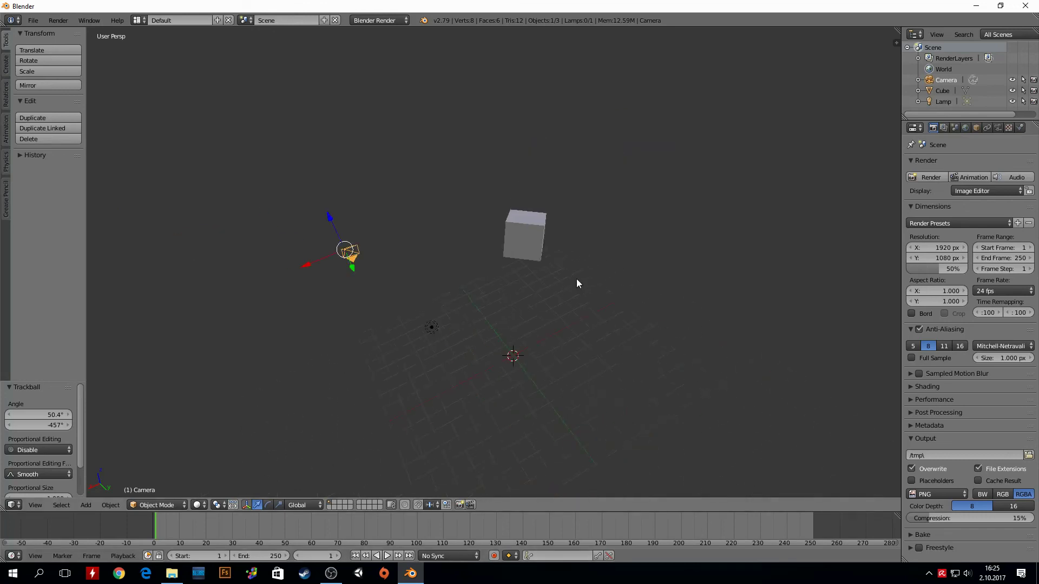
middle_click_drag(576, 283, 536, 287)
right_click(541, 227)
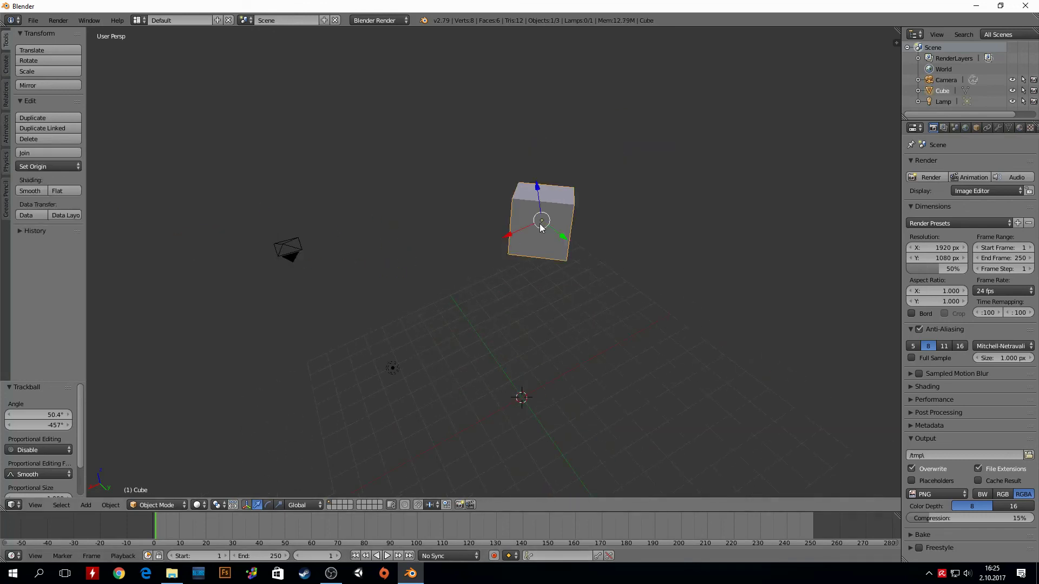
key("g")
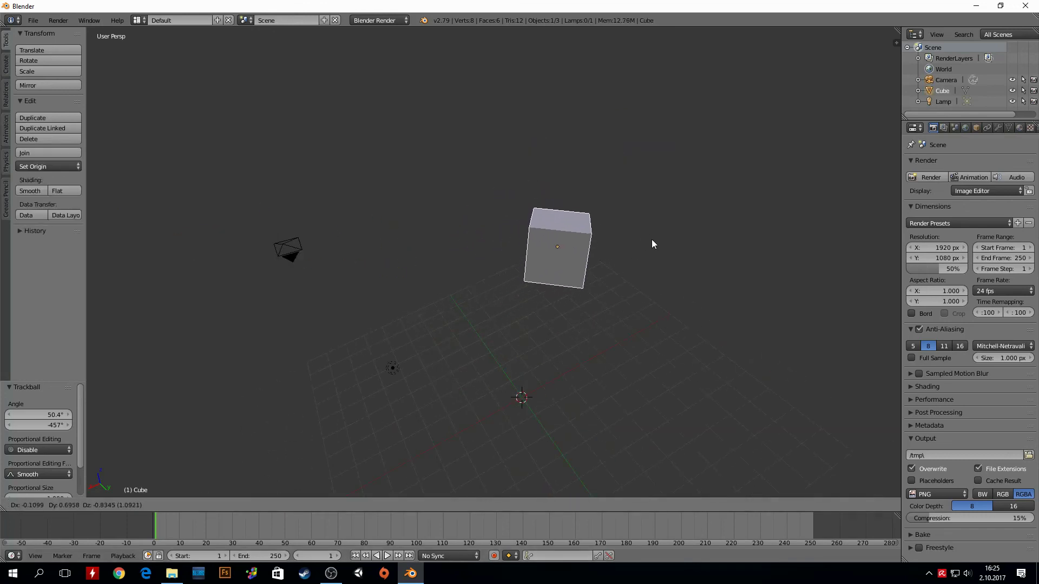
key("x")
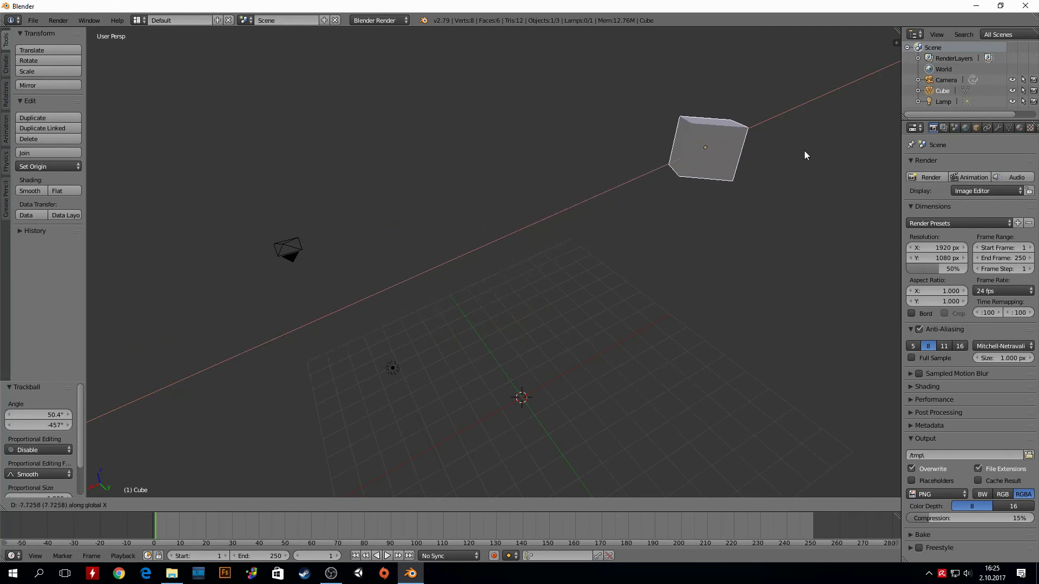
left_click(804, 155)
- Rotate the cube 172° about the global Z axis
key("r")
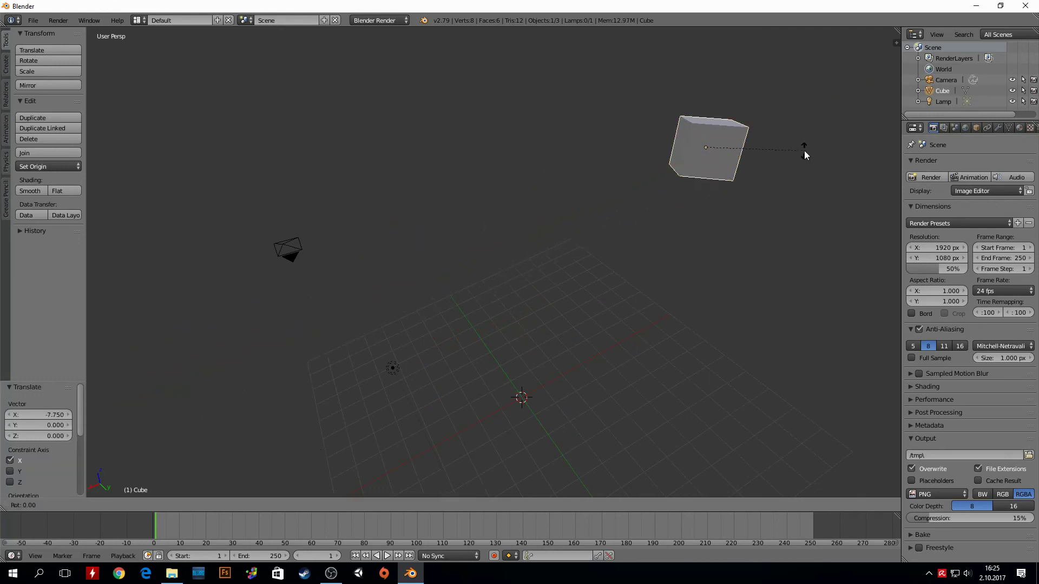
key("z")
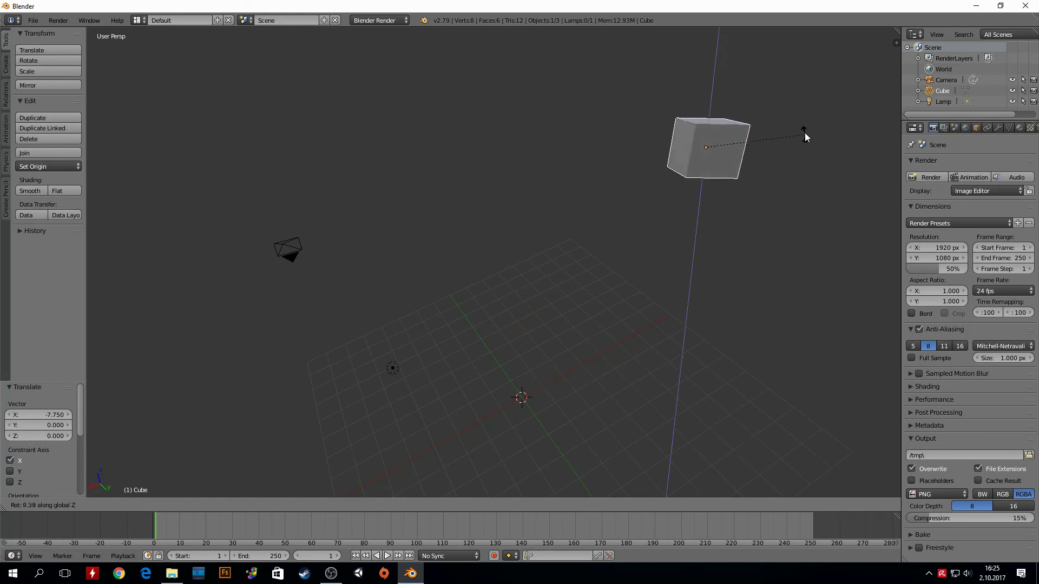
left_click(620, 133)
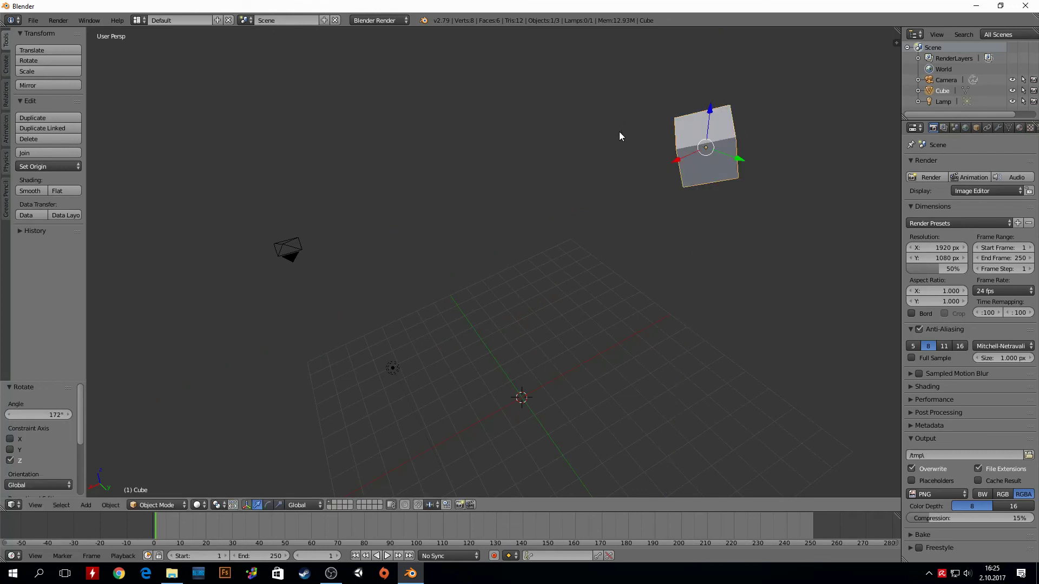